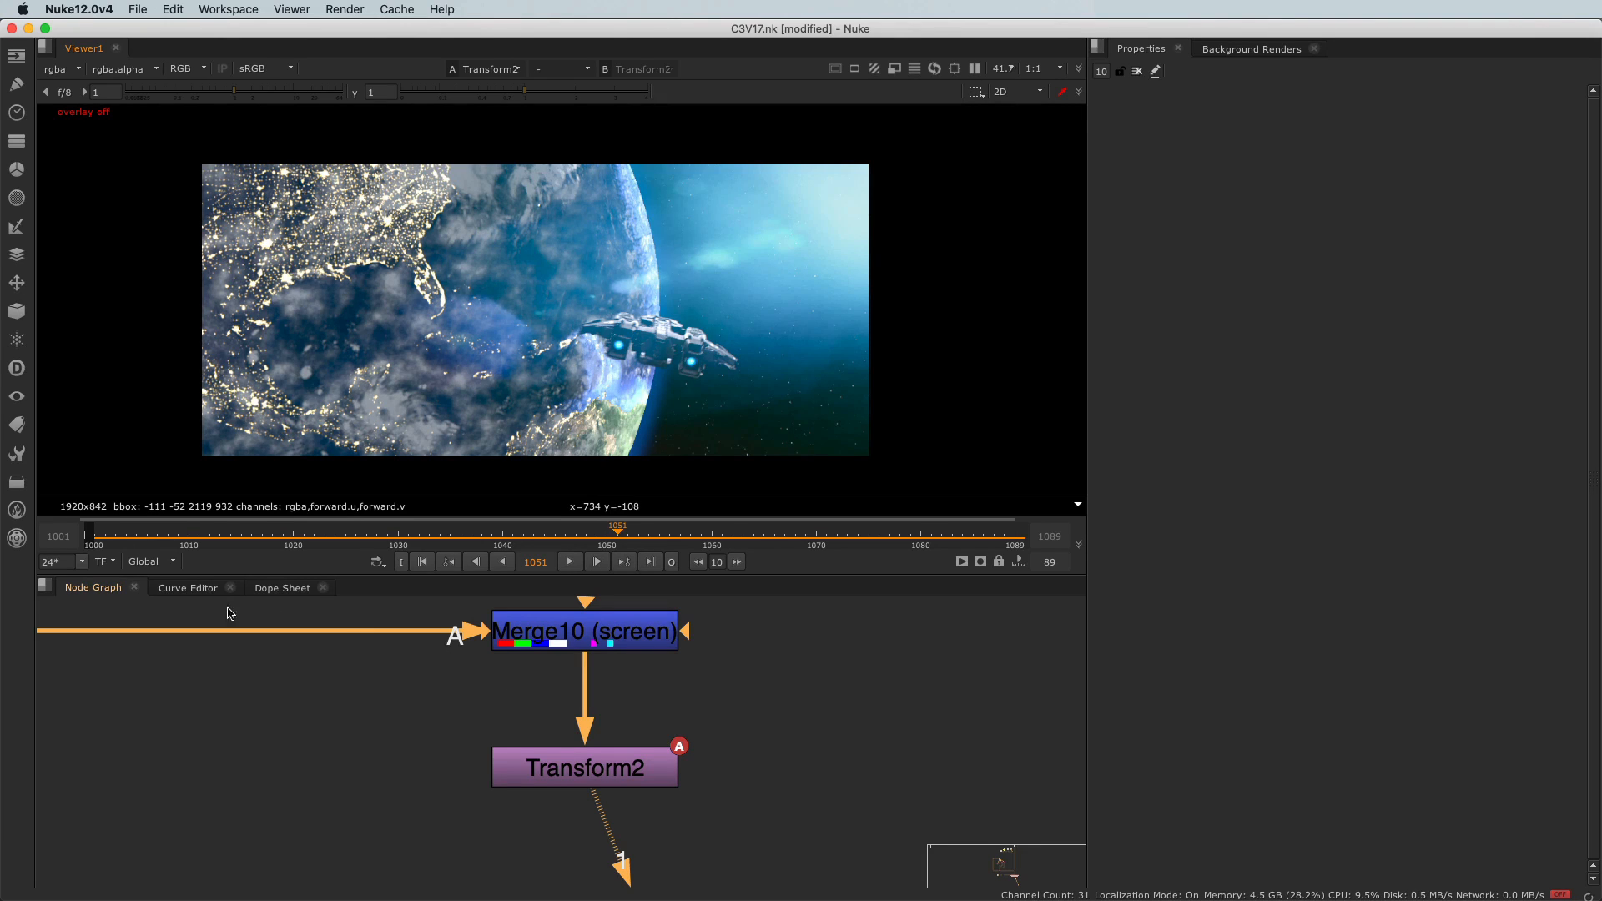
# Open the Curve Editor pane, then return to the Node Graph.
pyautogui.click(187, 588)
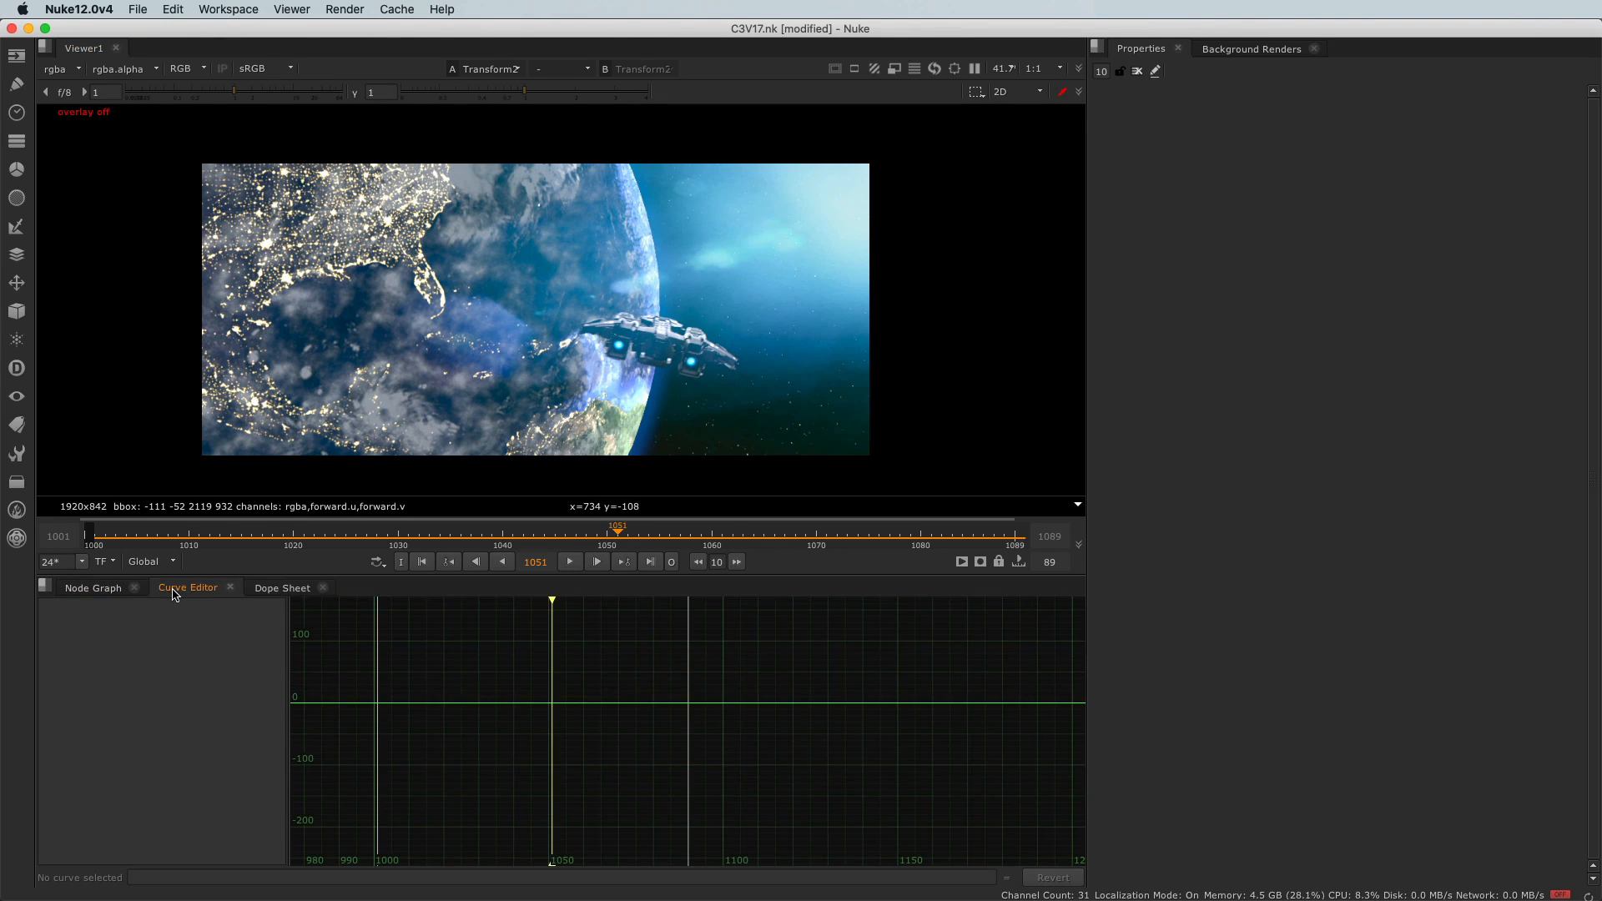
pyautogui.click(44, 587)
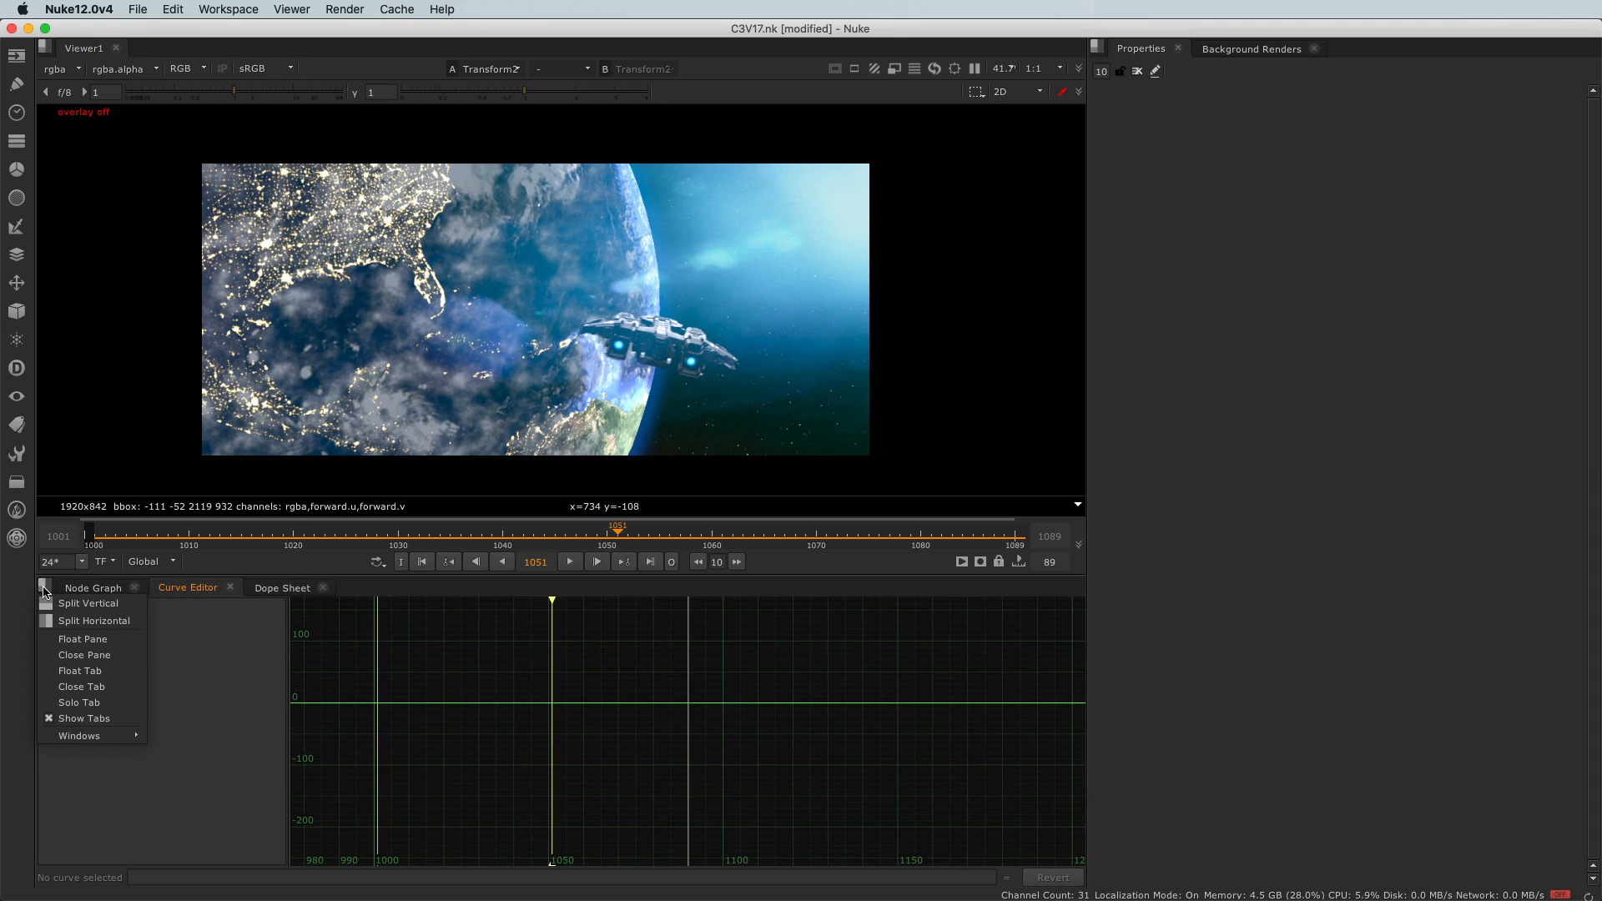
pyautogui.moveTo(60, 738)
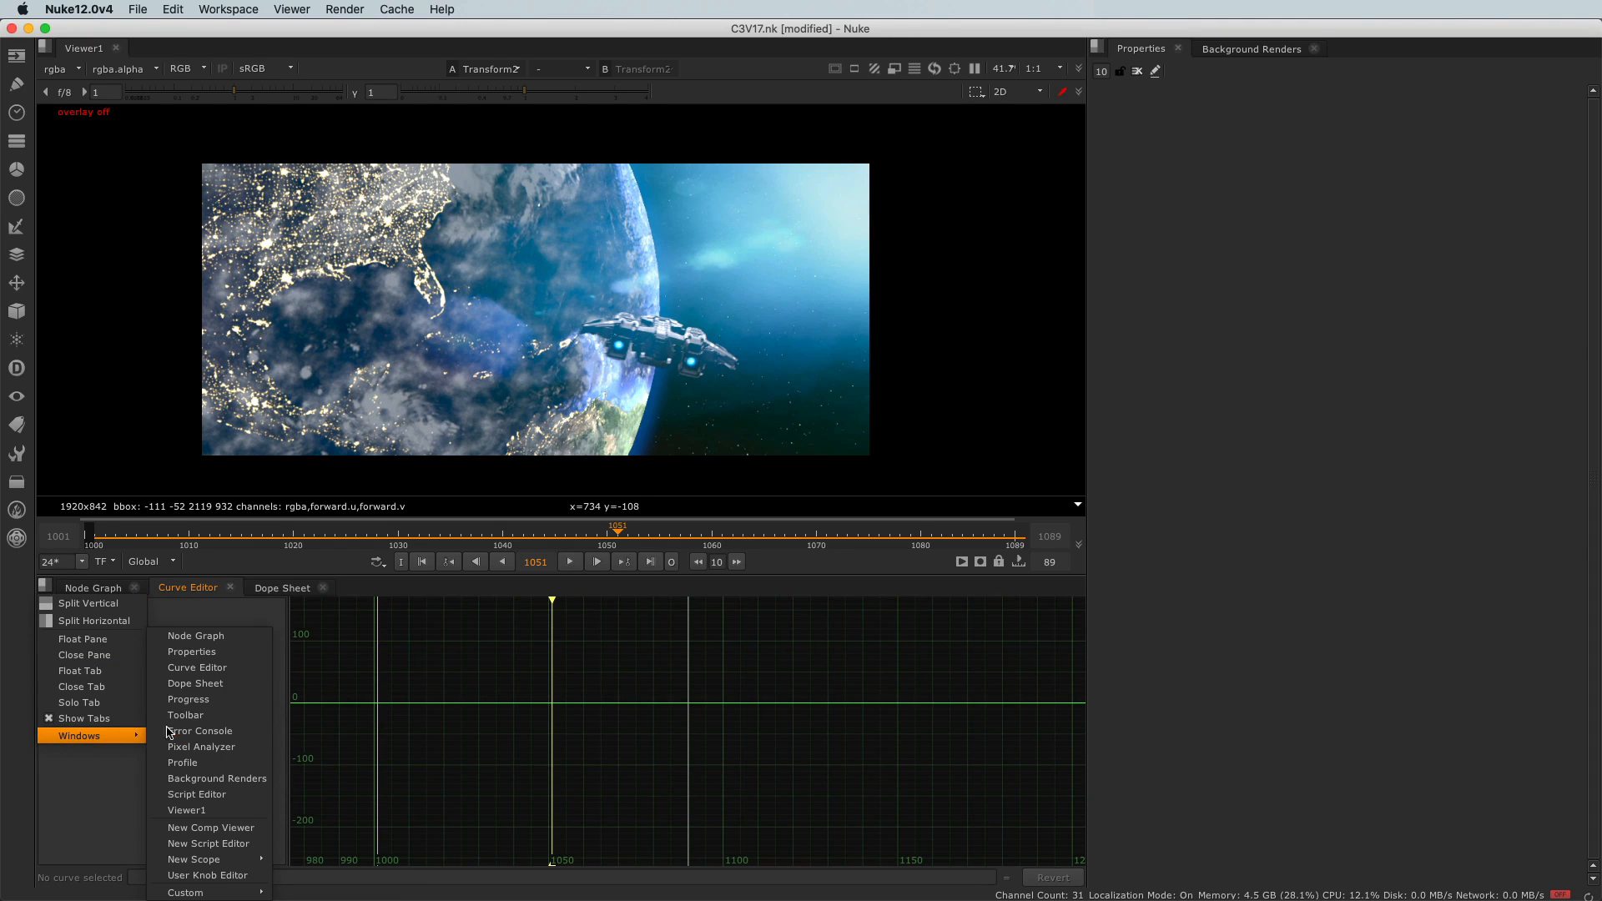
pyautogui.click(200, 667)
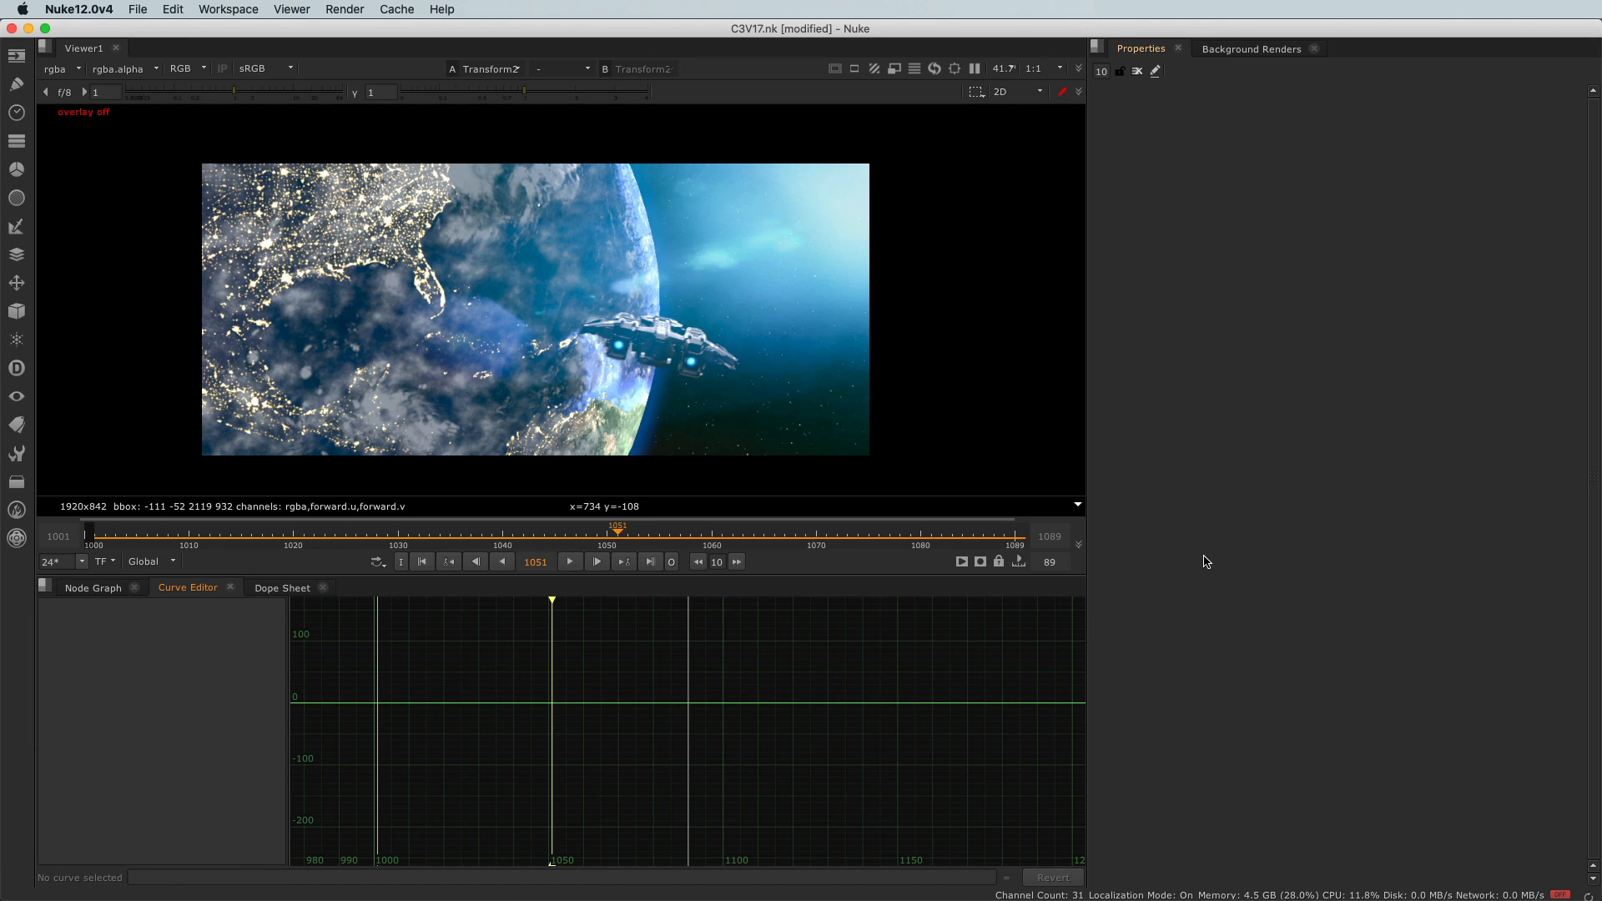
pyautogui.click(99, 591)
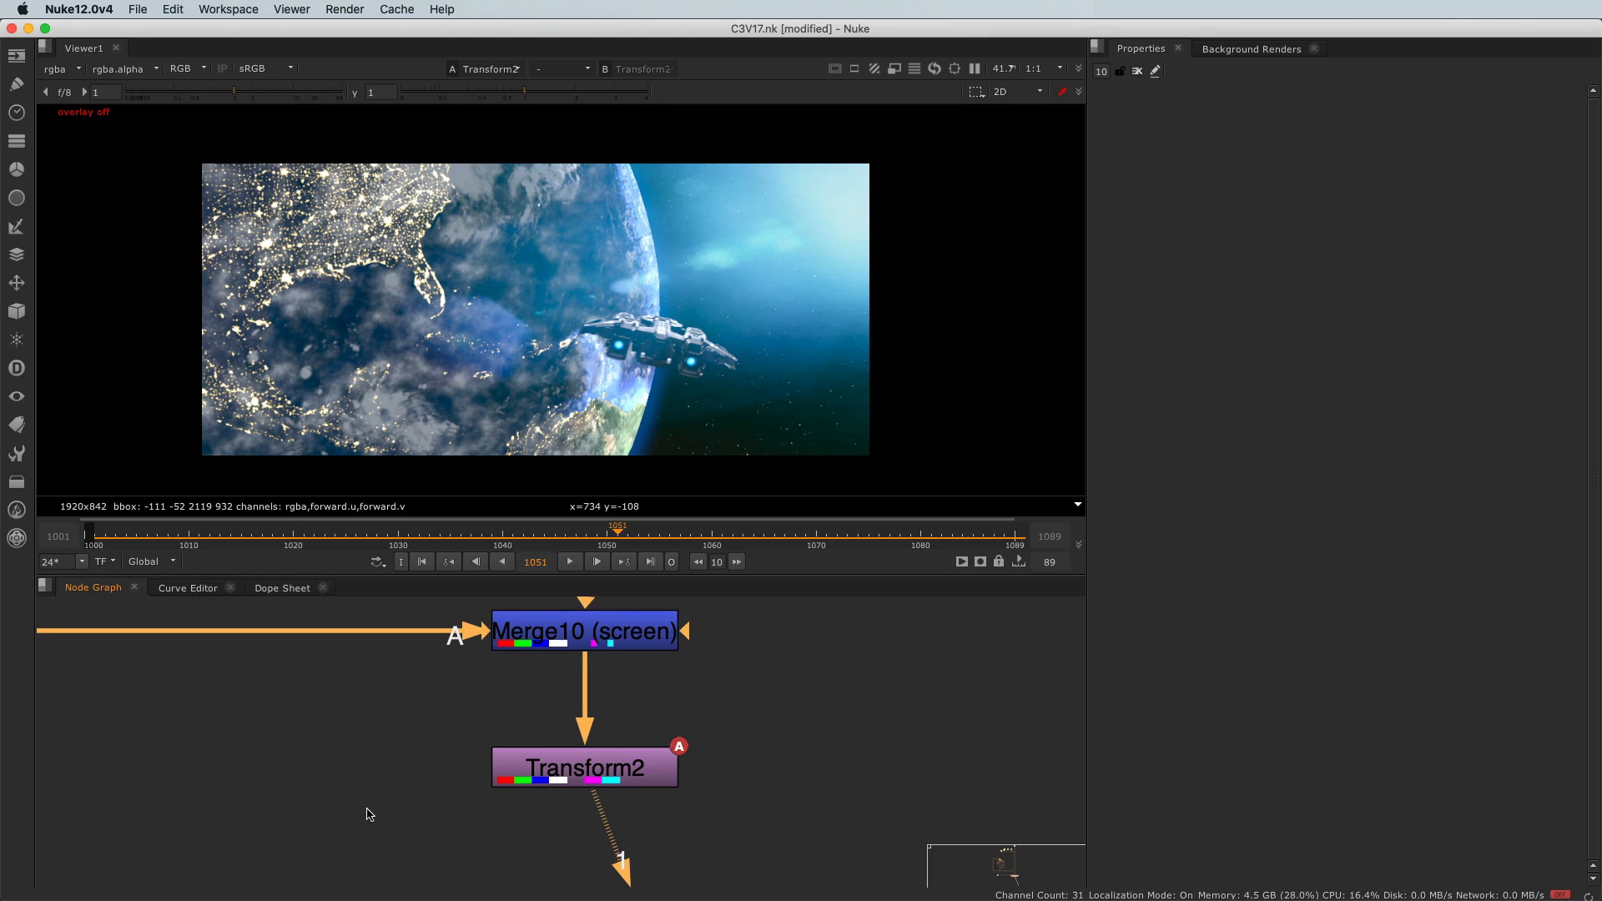
# Open Transform2's properties and view its translate x and y animation curves in the Curve Editor.
pyautogui.doubleClick(661, 785)
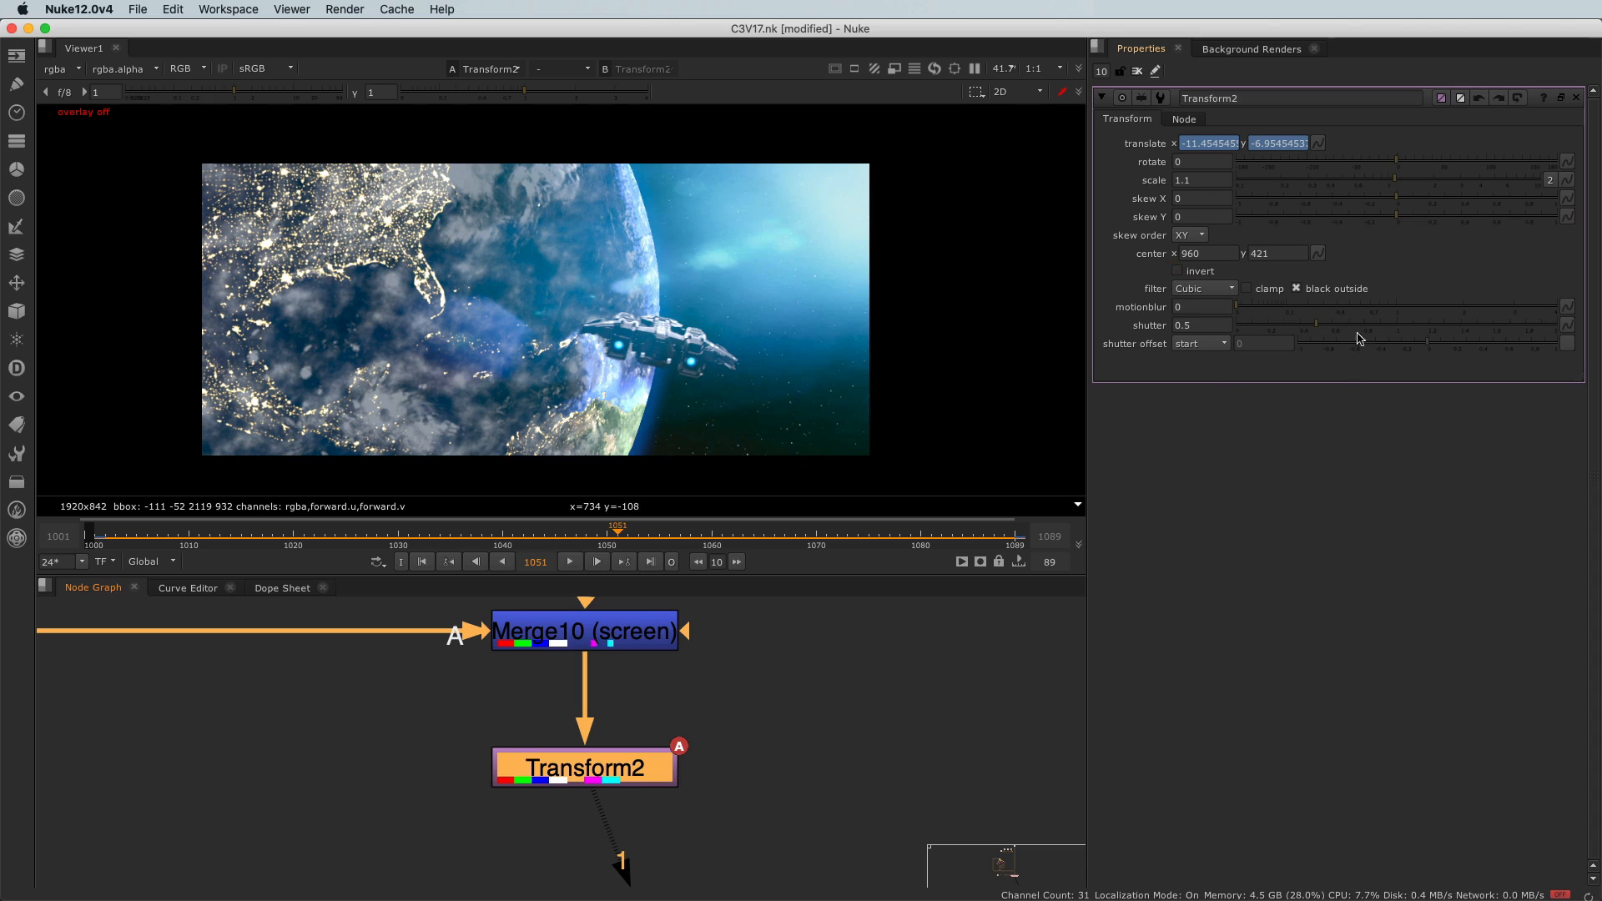
pyautogui.click(185, 589)
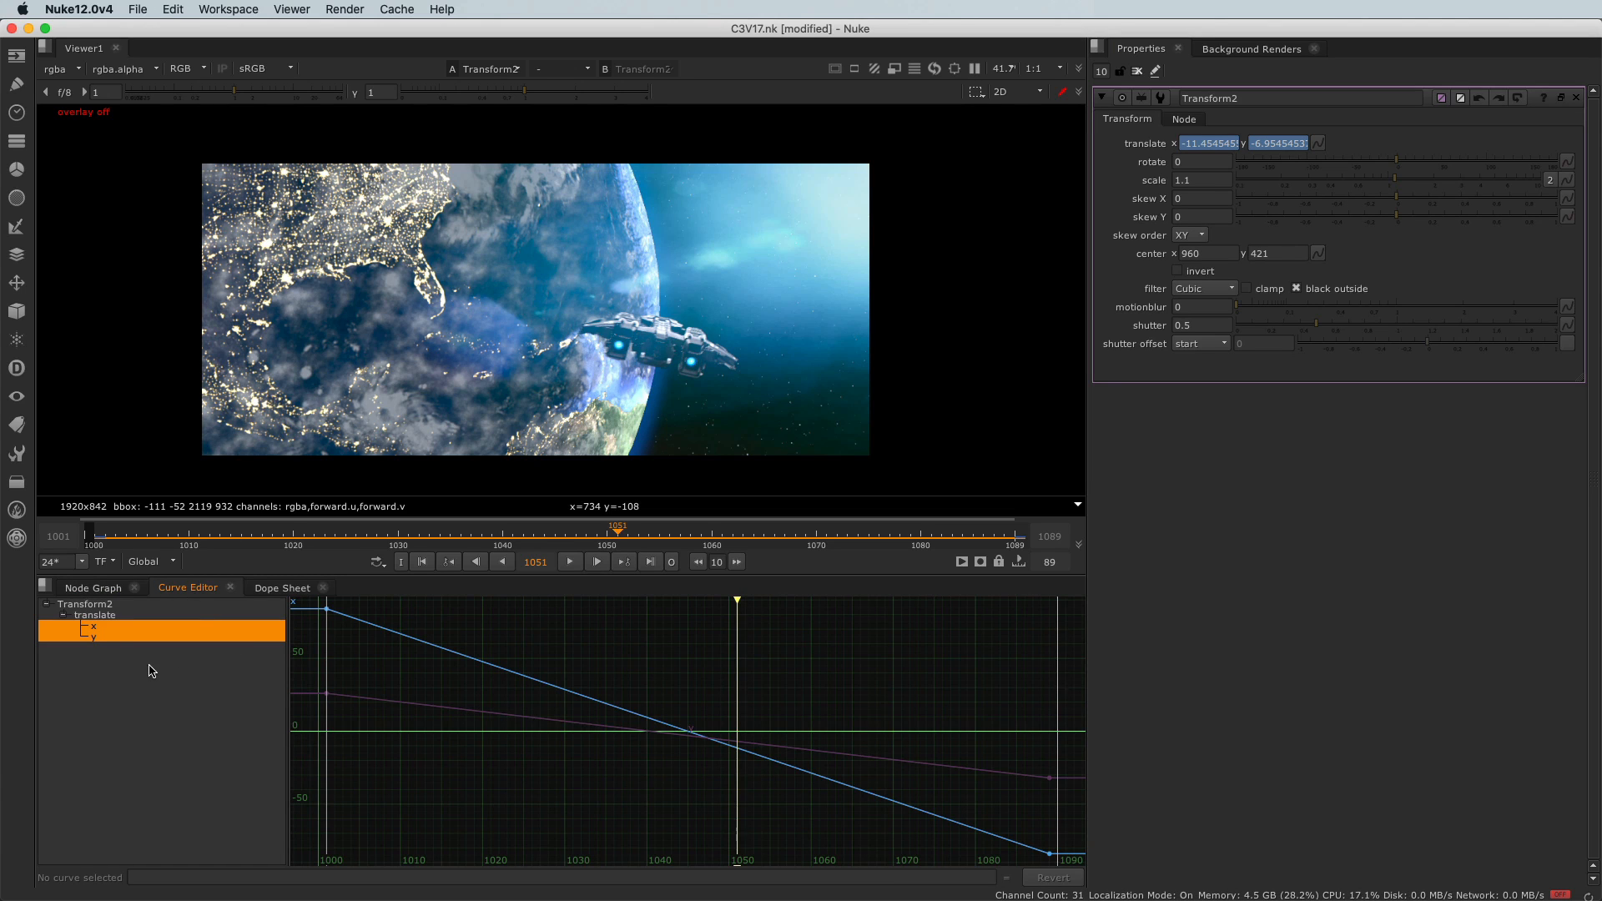
pyautogui.press('f')
pyautogui.scroll(-3, 678, 703)
pyautogui.scroll(2, 684, 740)
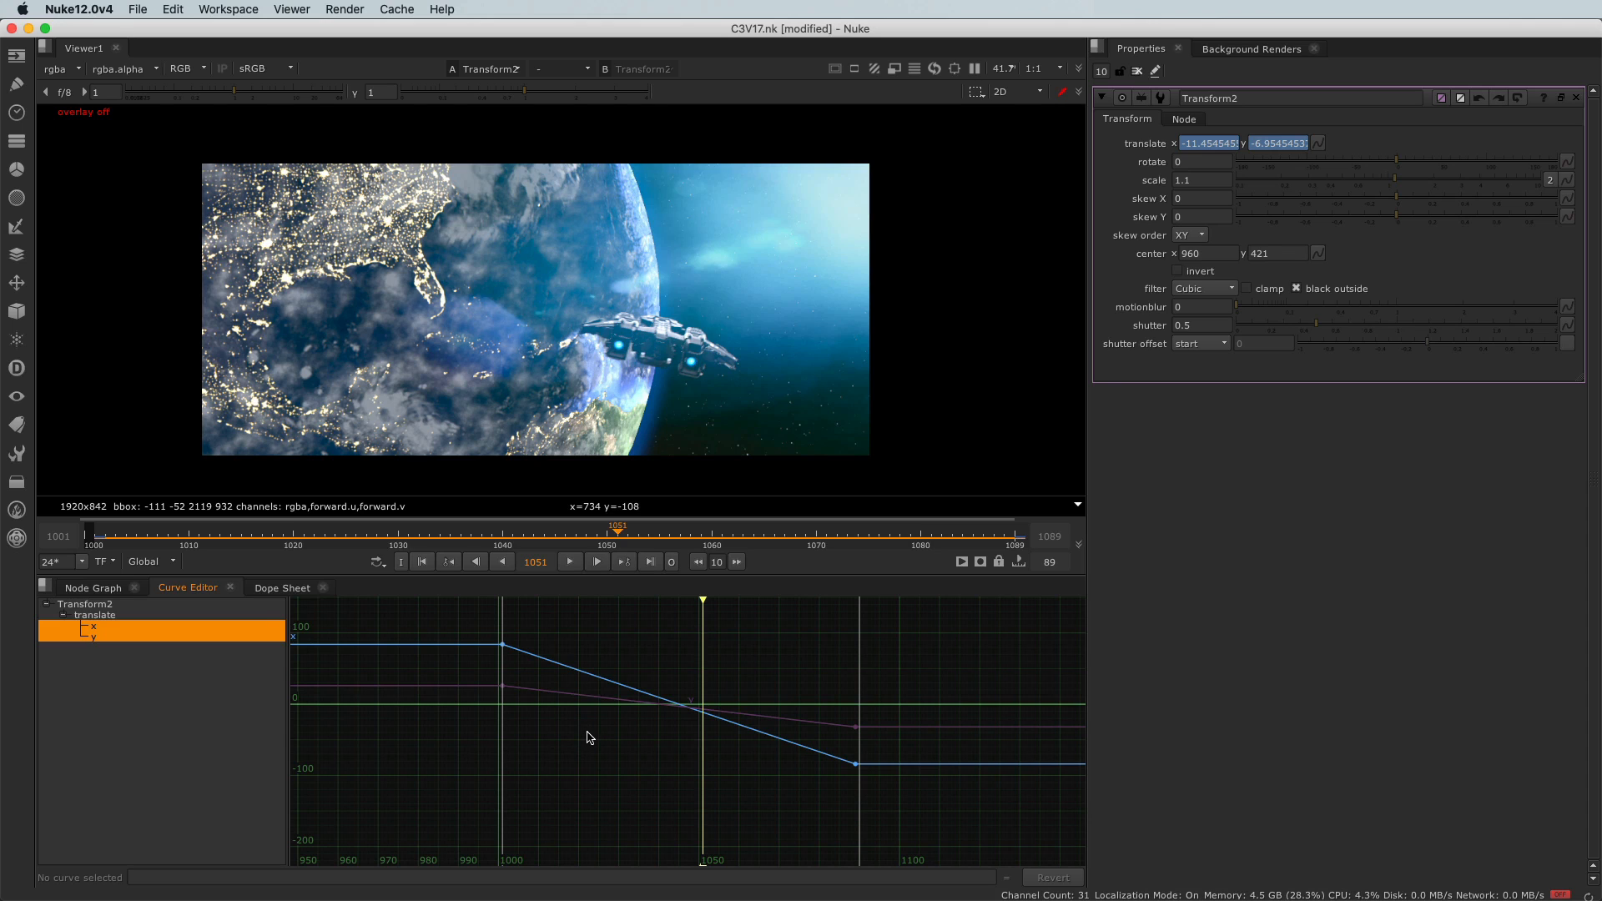
pyautogui.moveTo(599, 733)
pyautogui.mouseDown(button='middle')
pyautogui.moveTo(572, 762)
pyautogui.moveTo(647, 740)
pyautogui.moveTo(608, 726)
pyautogui.moveTo(598, 755)
pyautogui.mouseUp(button='middle')
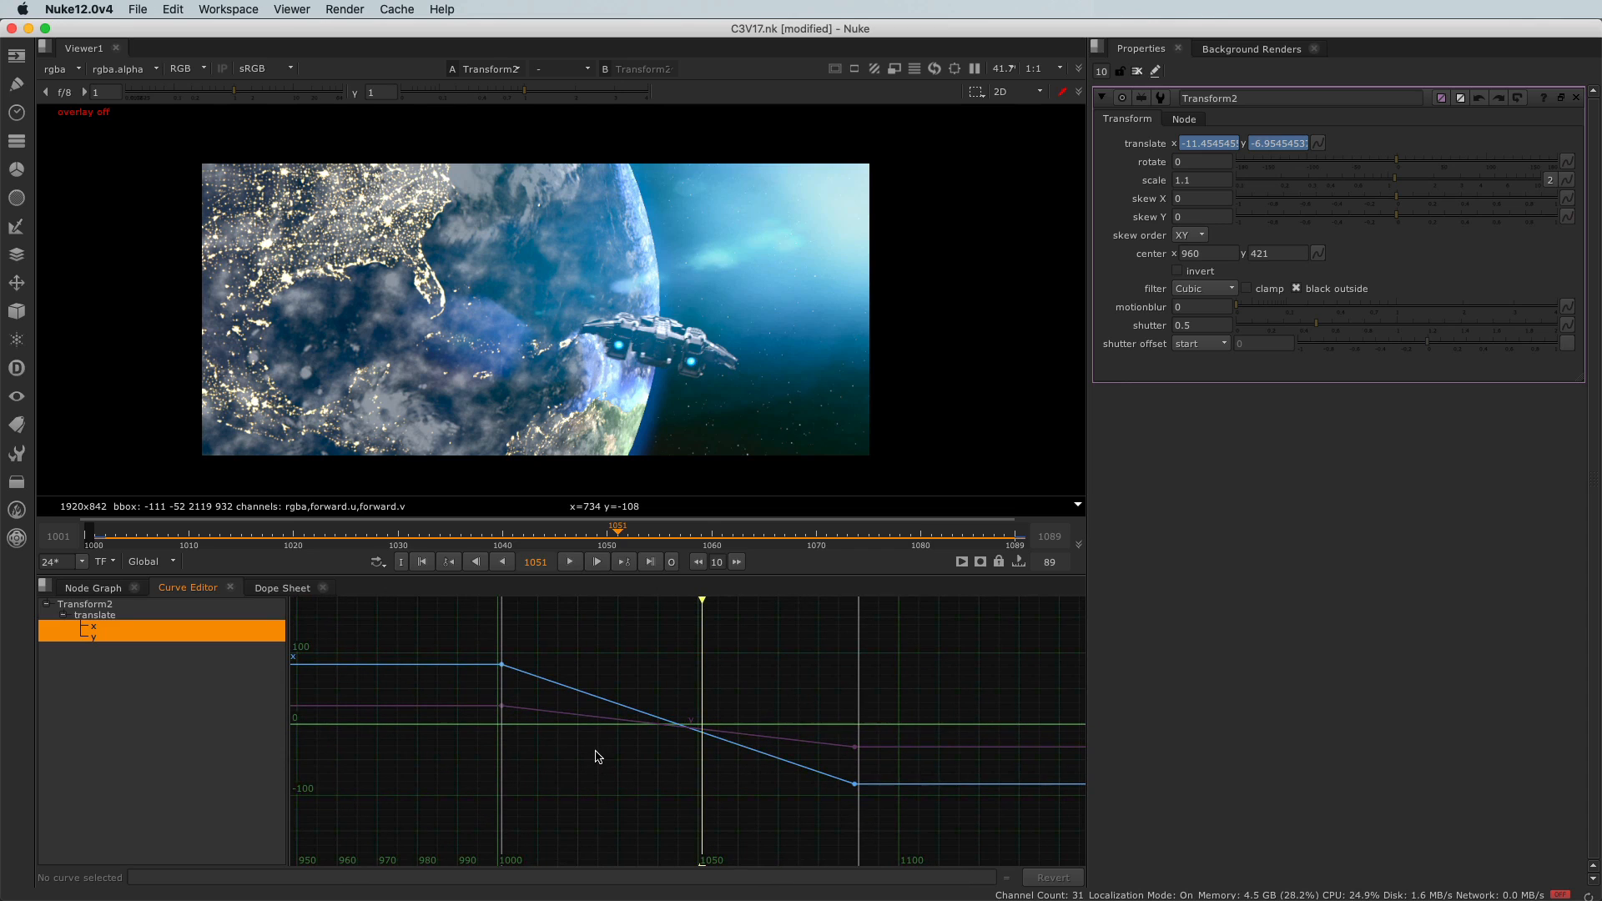
pyautogui.scroll(2, 596, 755)
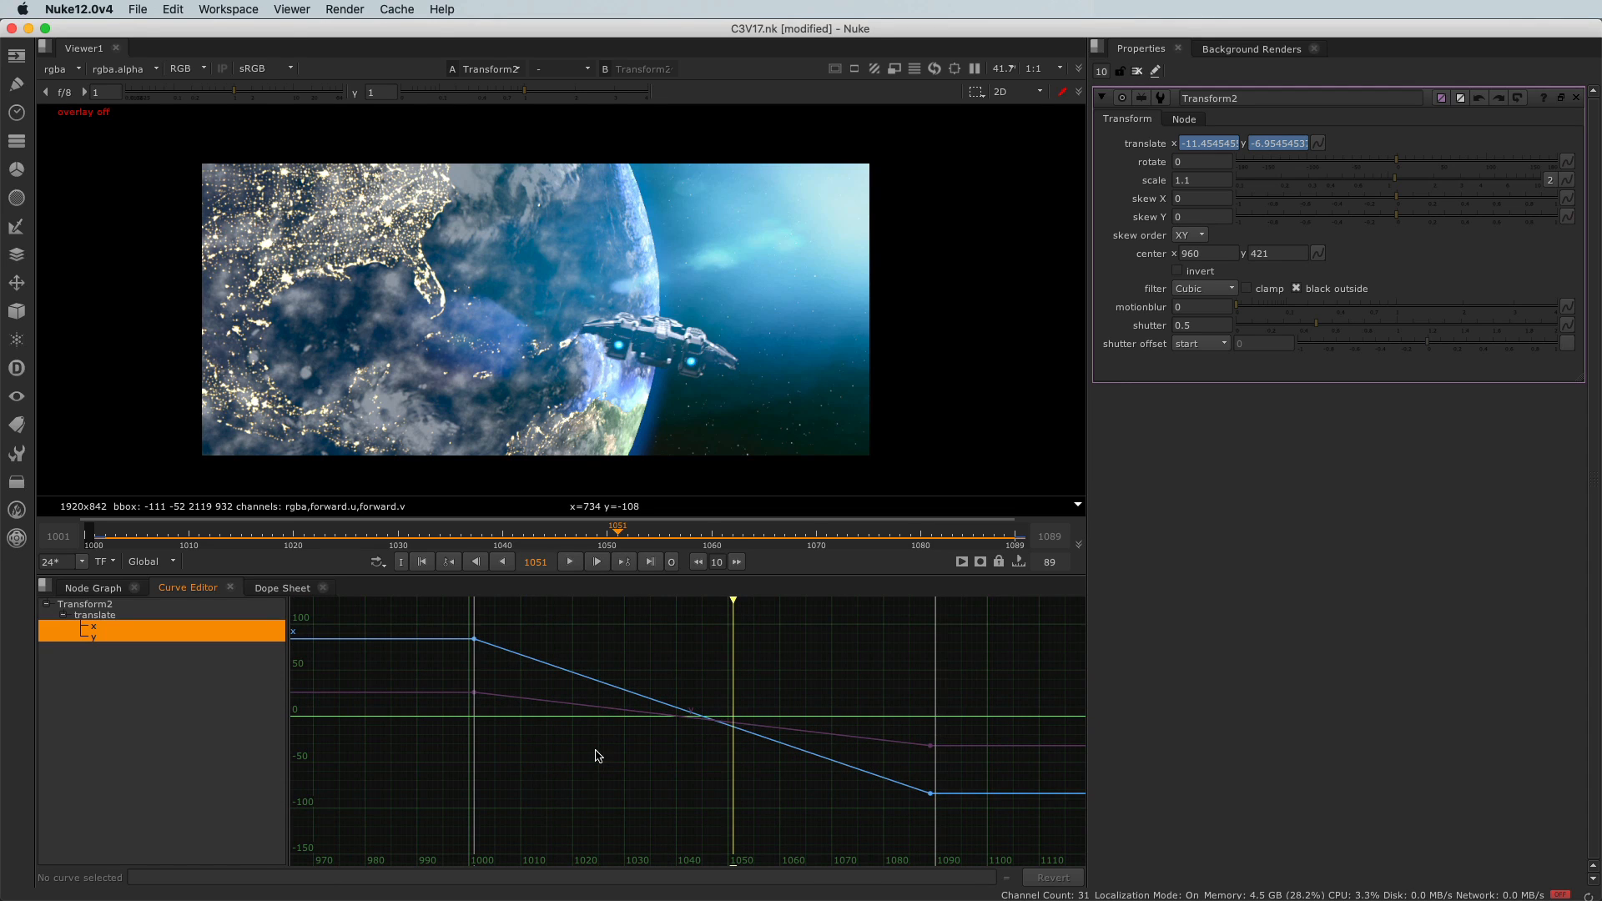
pyautogui.scroll(-3, 597, 755)
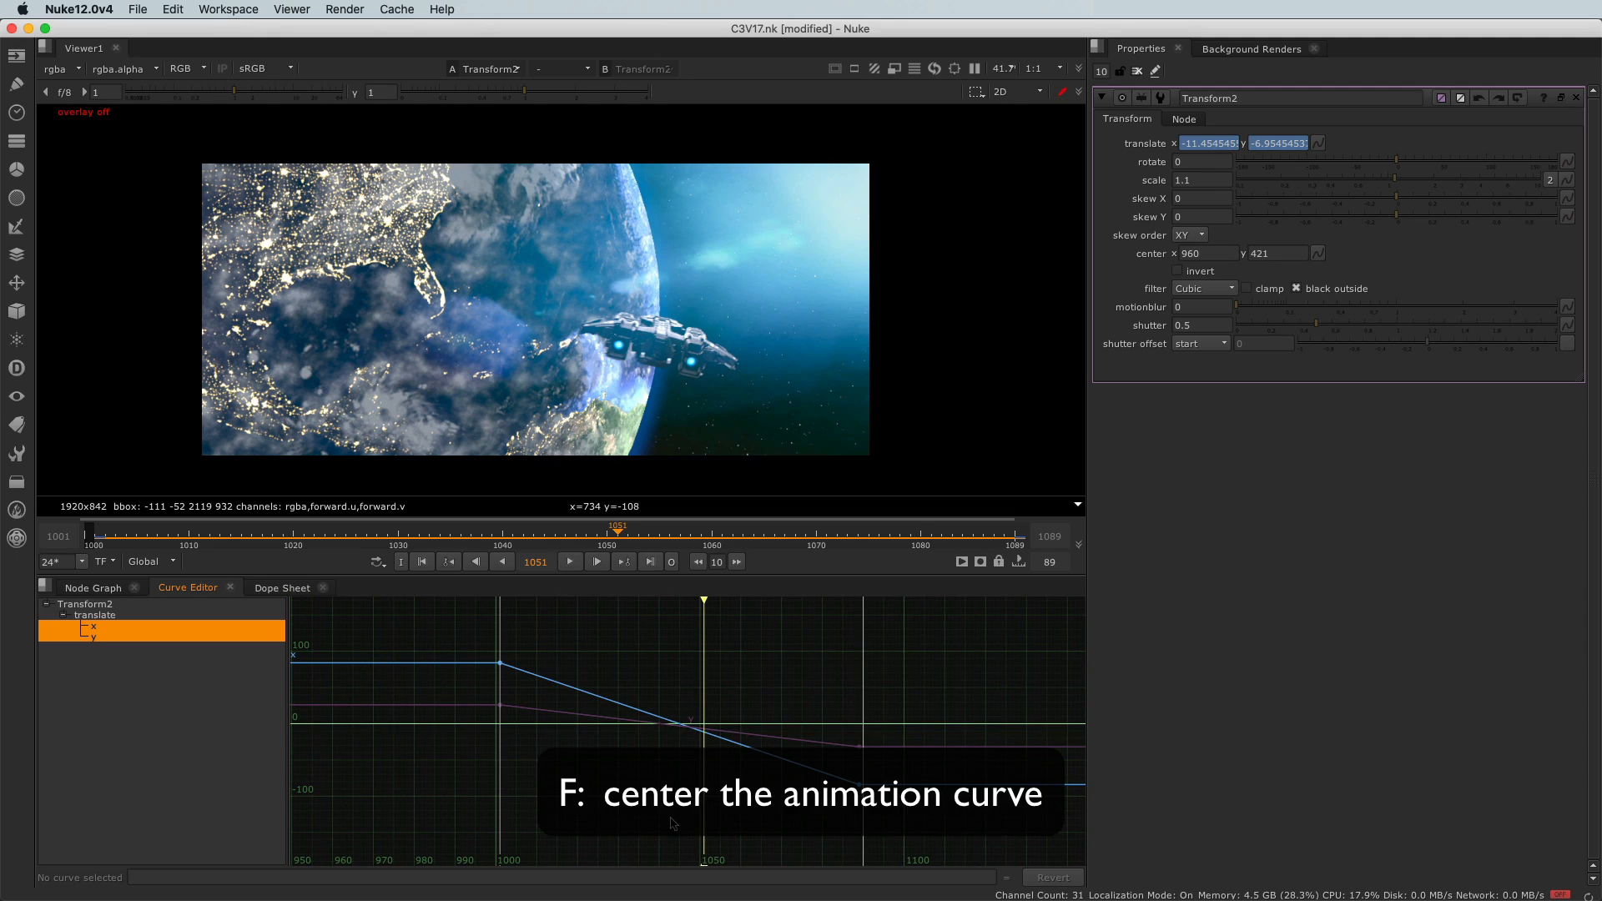
pyautogui.press('f')
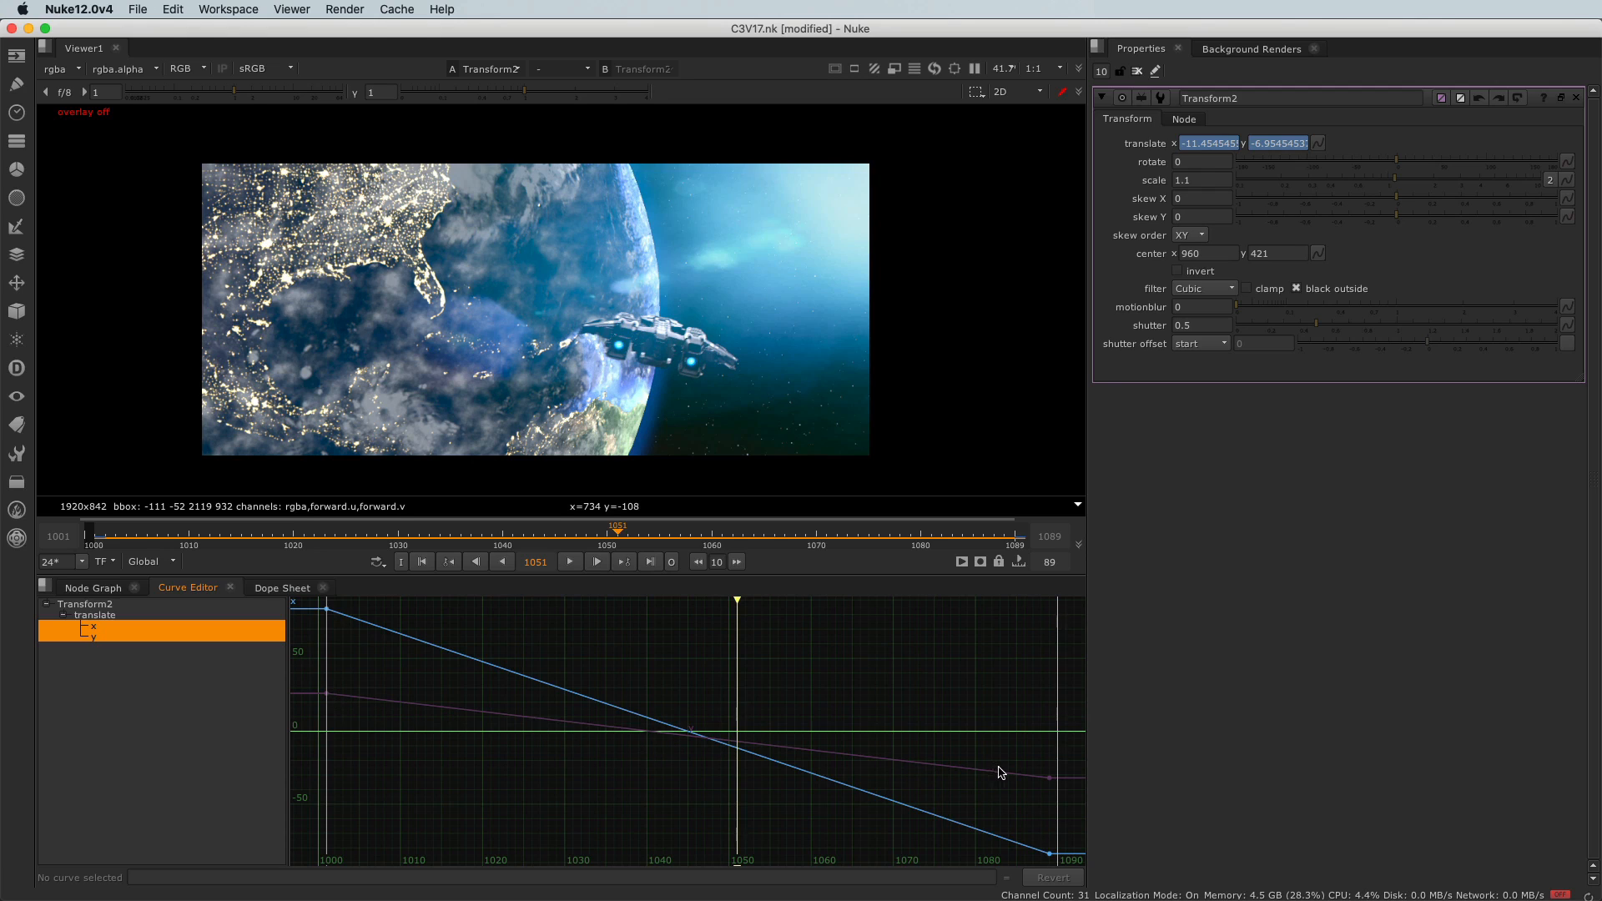
# Flatten the tangents of the translate x curve's first and last keyframes to ease the motion in and out.
pyautogui.moveTo(344, 674); pyautogui.dragTo(318, 720)
pyautogui.moveTo(364, 613); pyautogui.dragTo(308, 639)
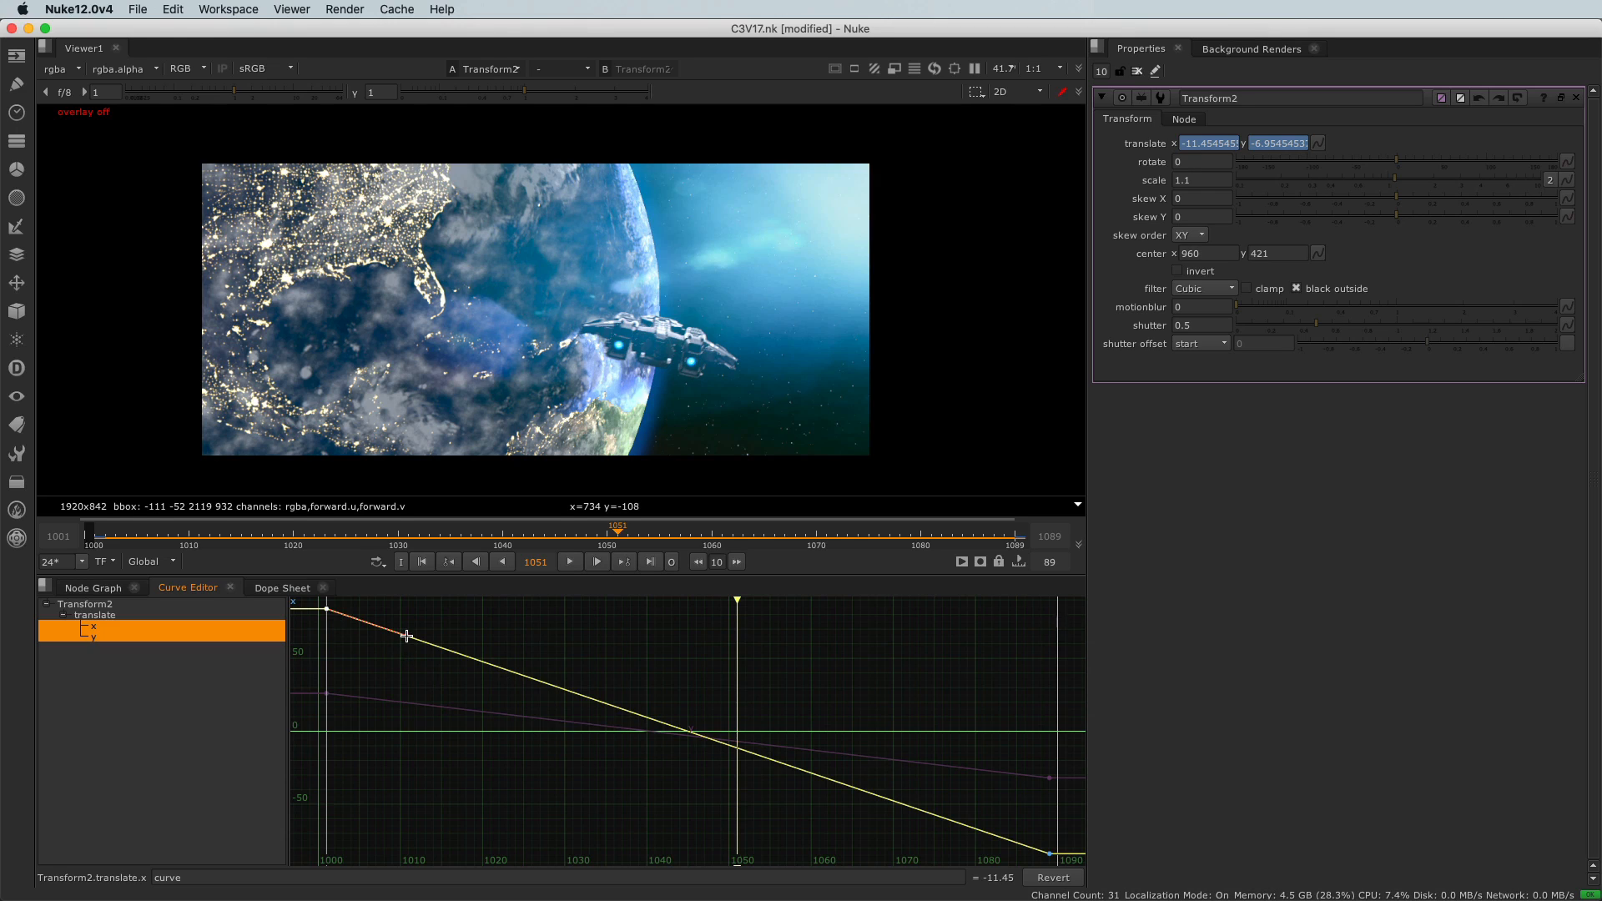
pyautogui.moveTo(406, 635); pyautogui.dragTo(429, 611)
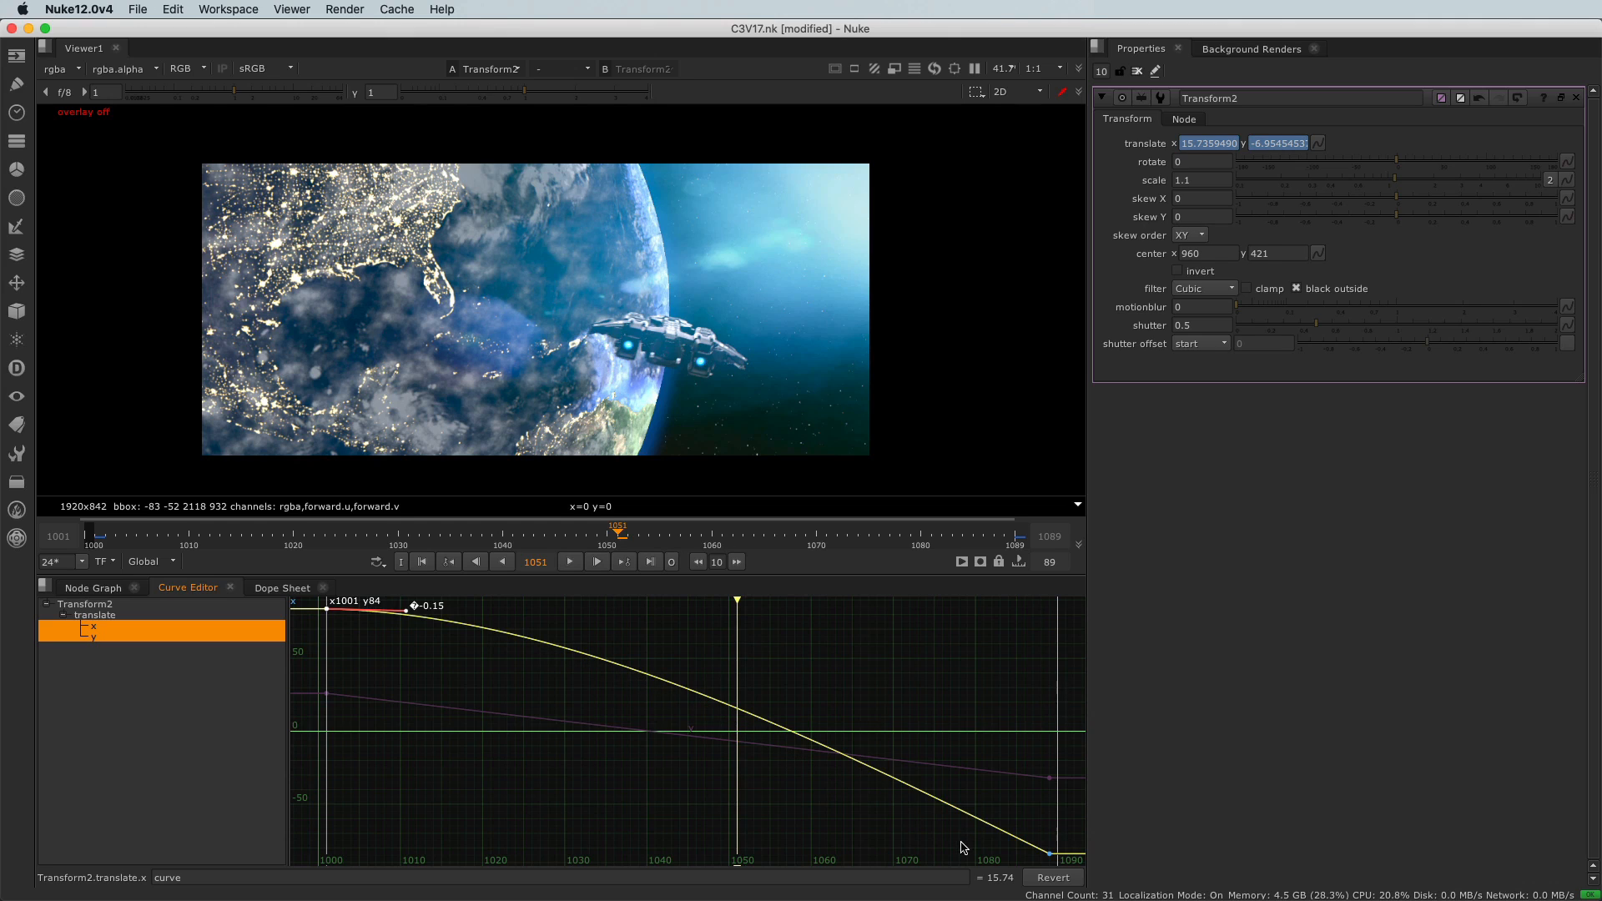
pyautogui.click(1049, 854)
pyautogui.moveTo(994, 828); pyautogui.dragTo(982, 849)
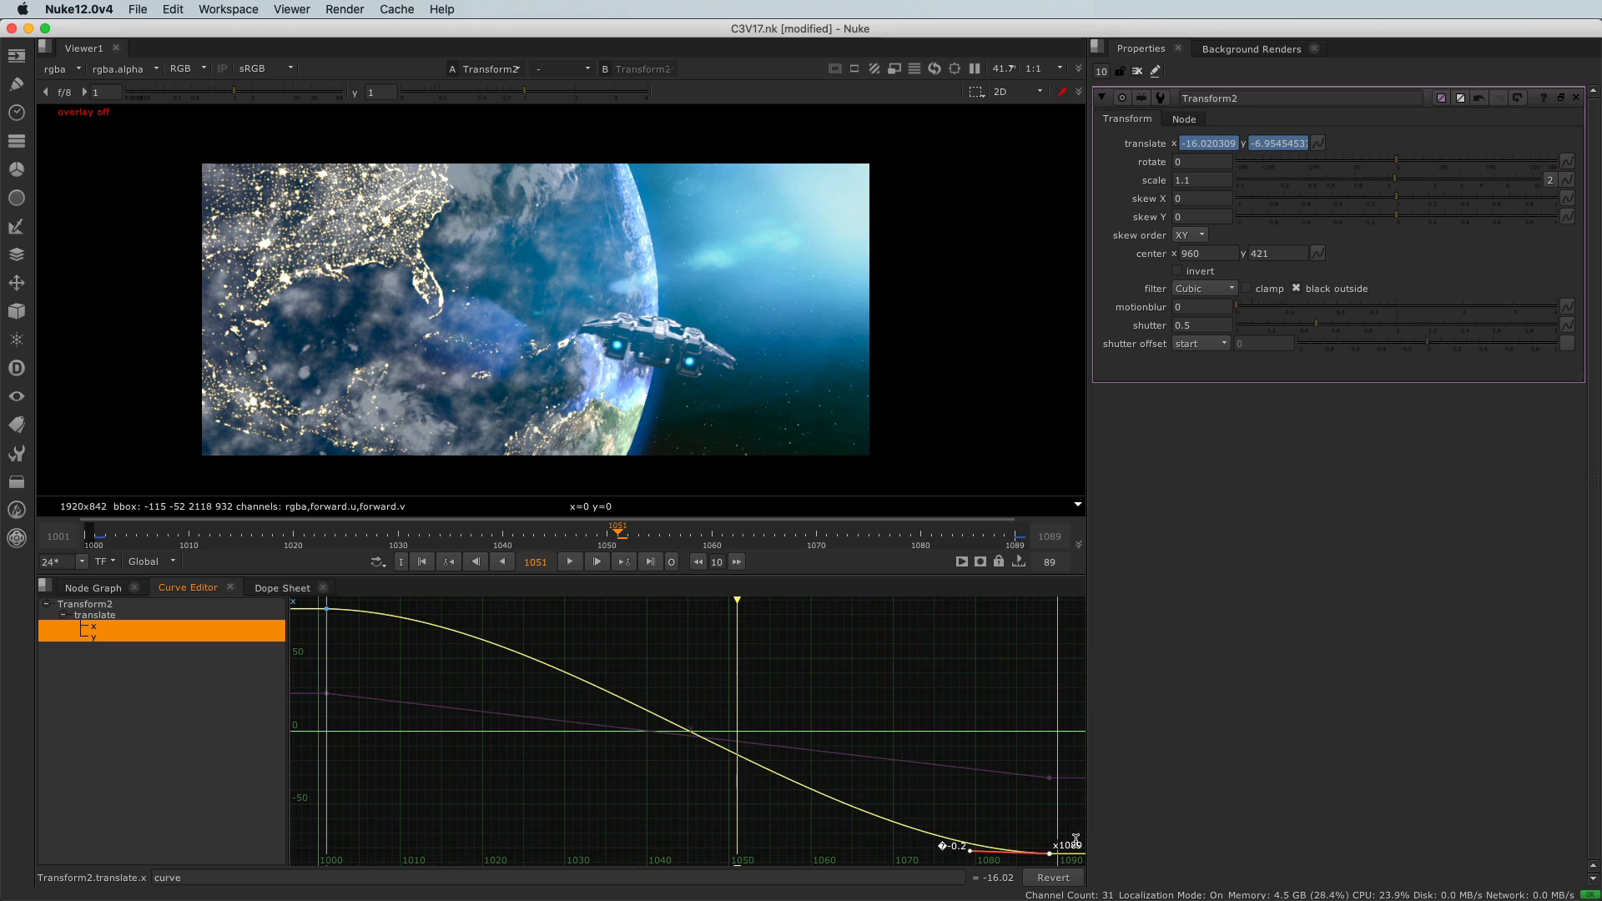
# Flatten the tangents of the translate y curve's first and last keyframes to ease the motion in and out.
pyautogui.moveTo(365, 674); pyautogui.dragTo(324, 703)
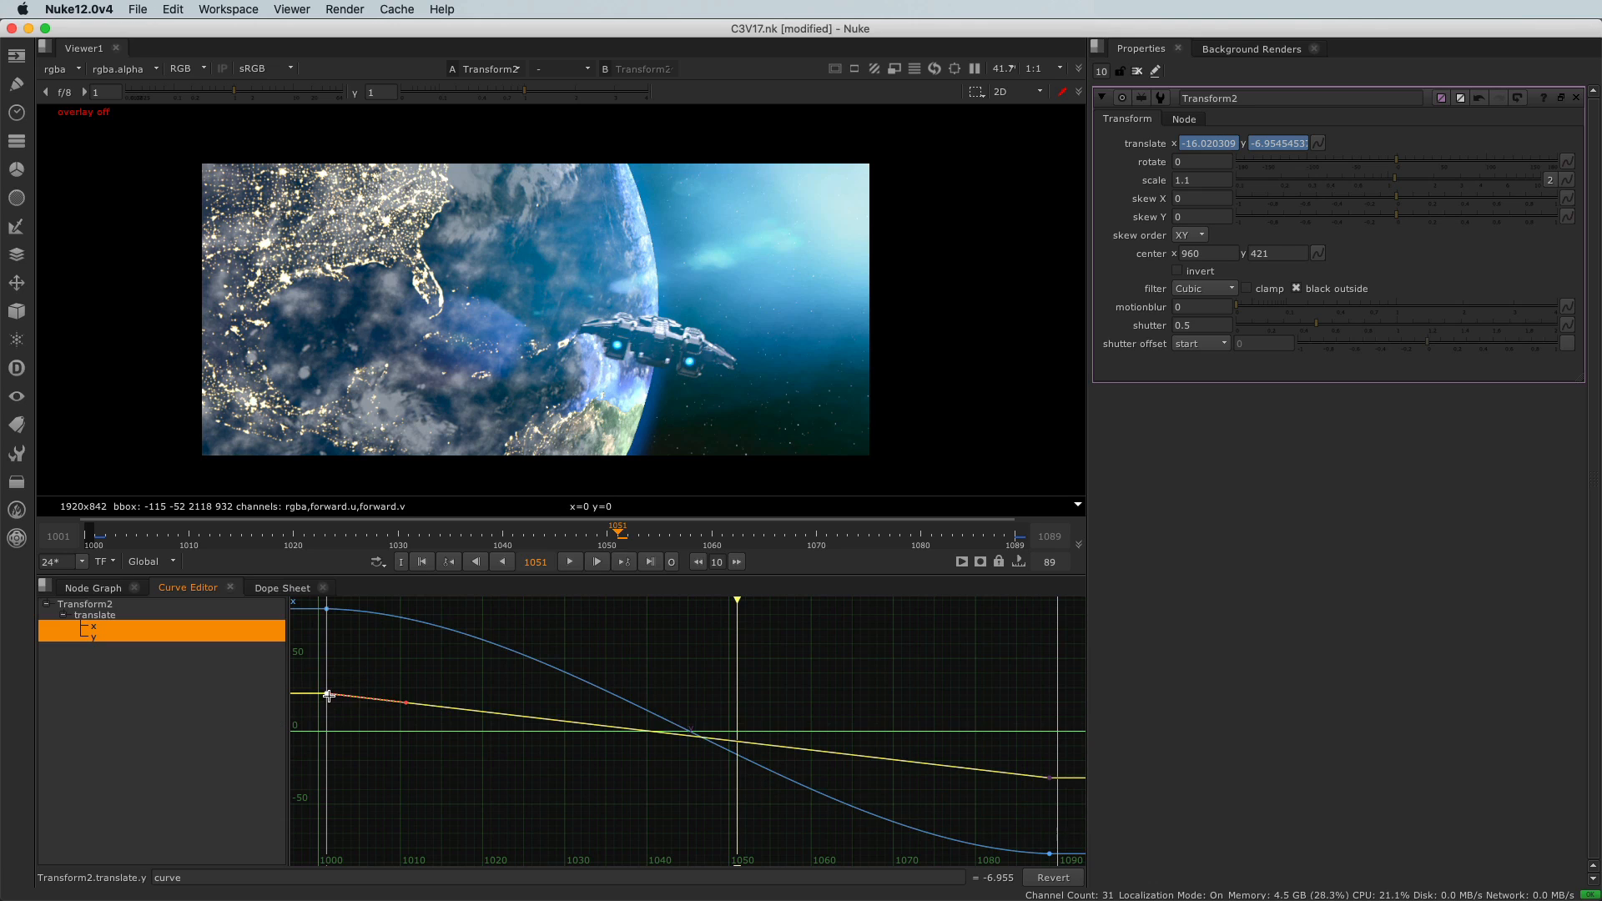
pyautogui.moveTo(408, 702)
pyautogui.mouseDown()
pyautogui.moveTo(413, 680)
pyautogui.moveTo(405, 695)
pyautogui.mouseUp()
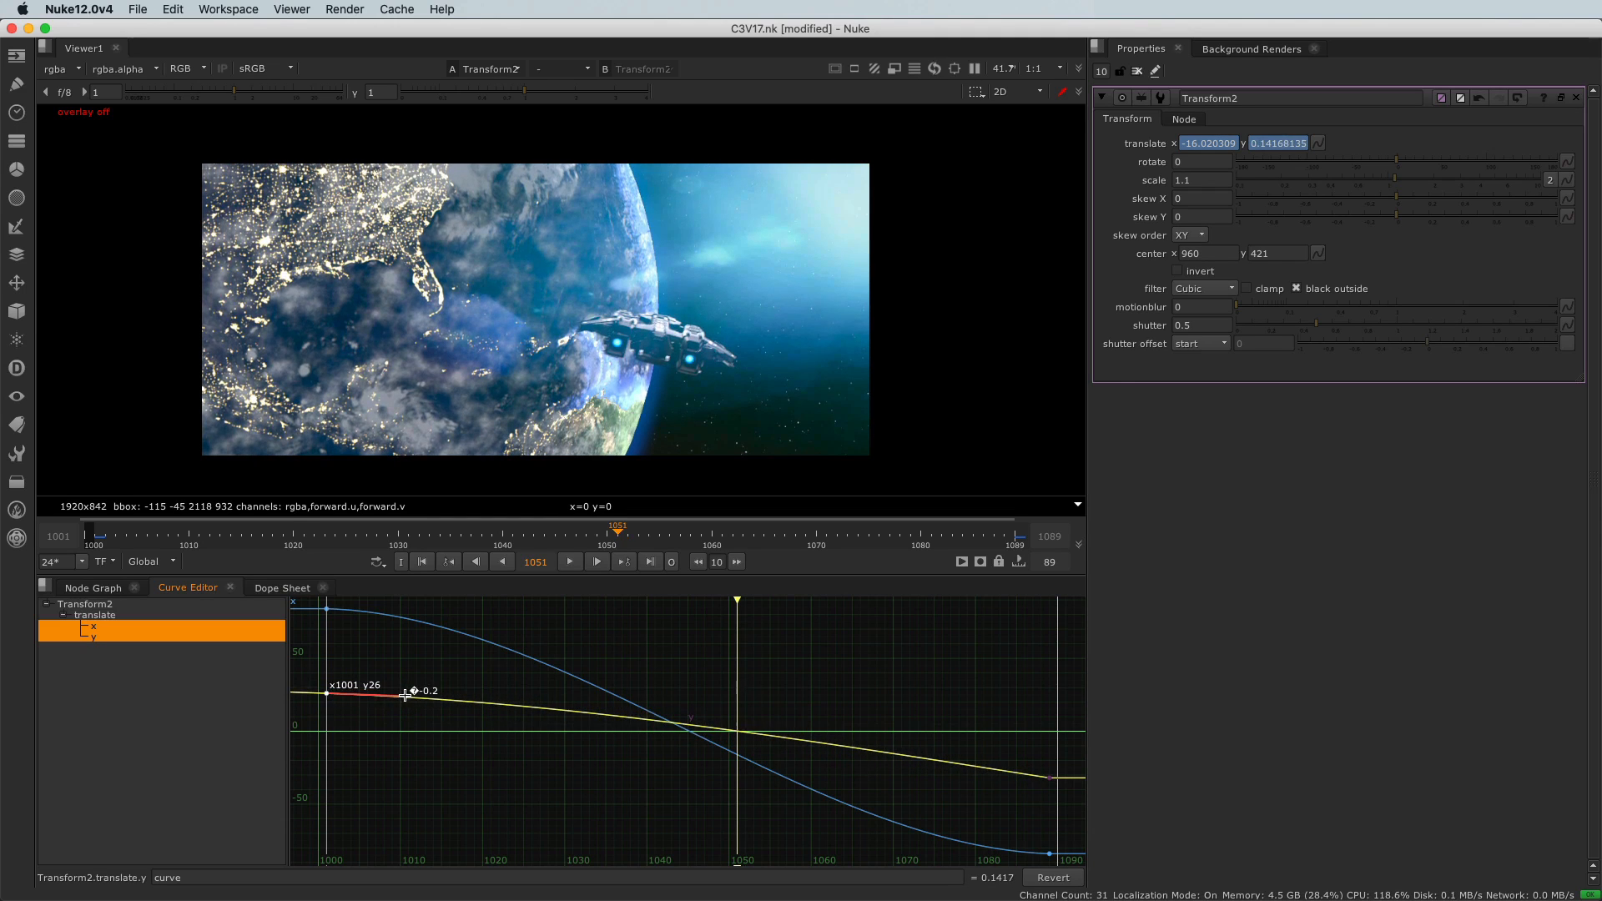
pyautogui.click(1047, 776)
pyautogui.moveTo(967, 766); pyautogui.dragTo(969, 778)
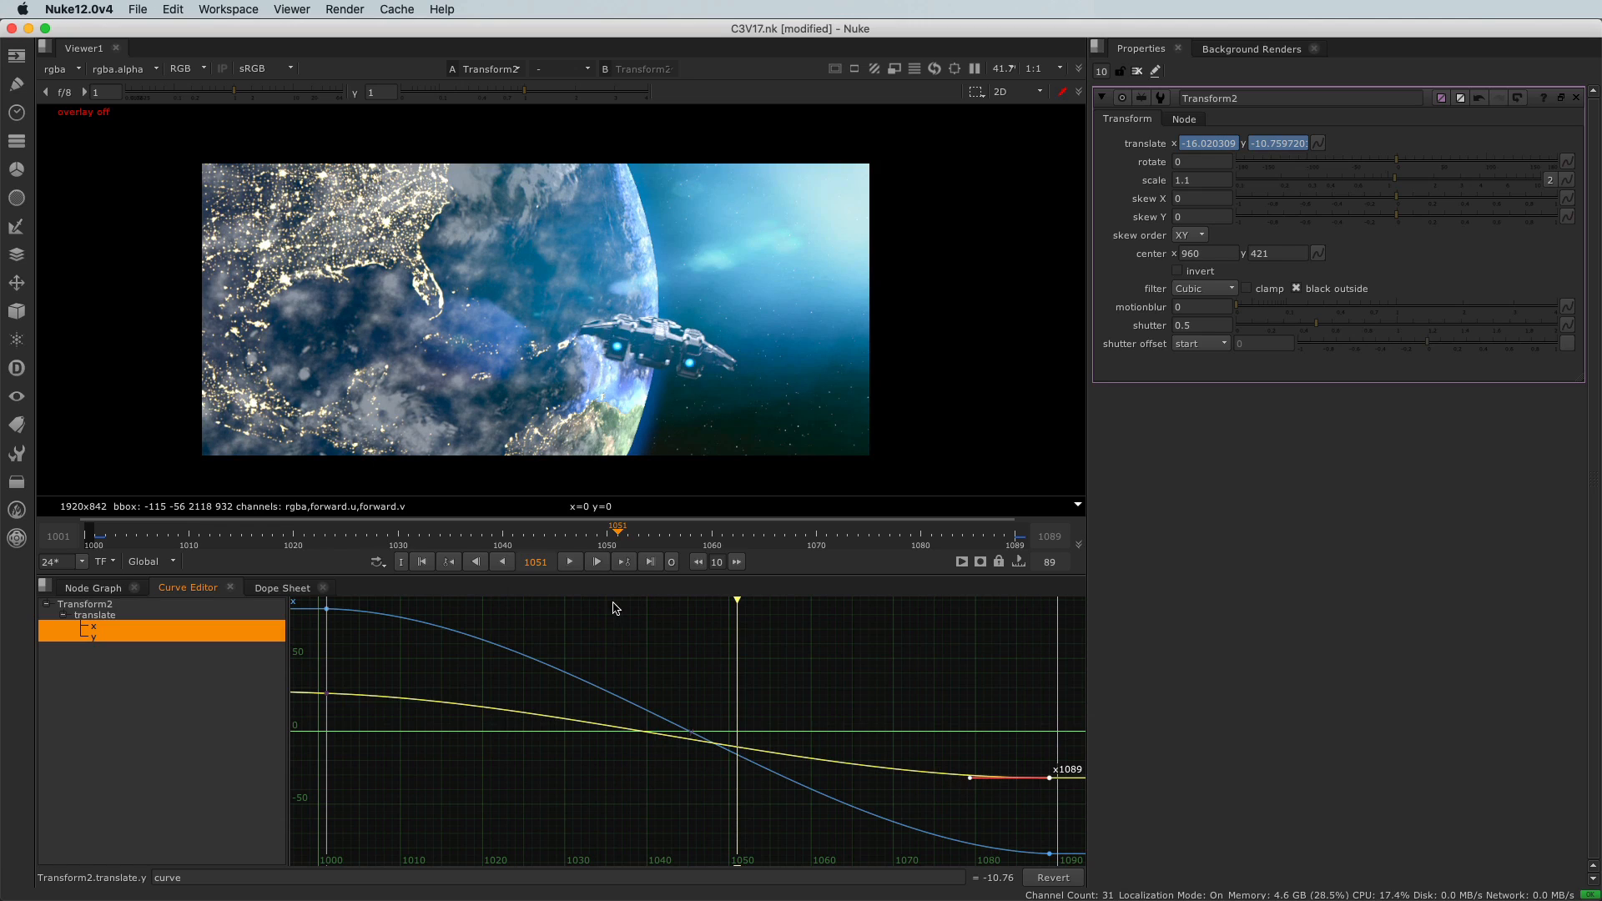
# Play back the shot briefly to review the eased motion, then stop and frame the curves.
pyautogui.click(570, 563)
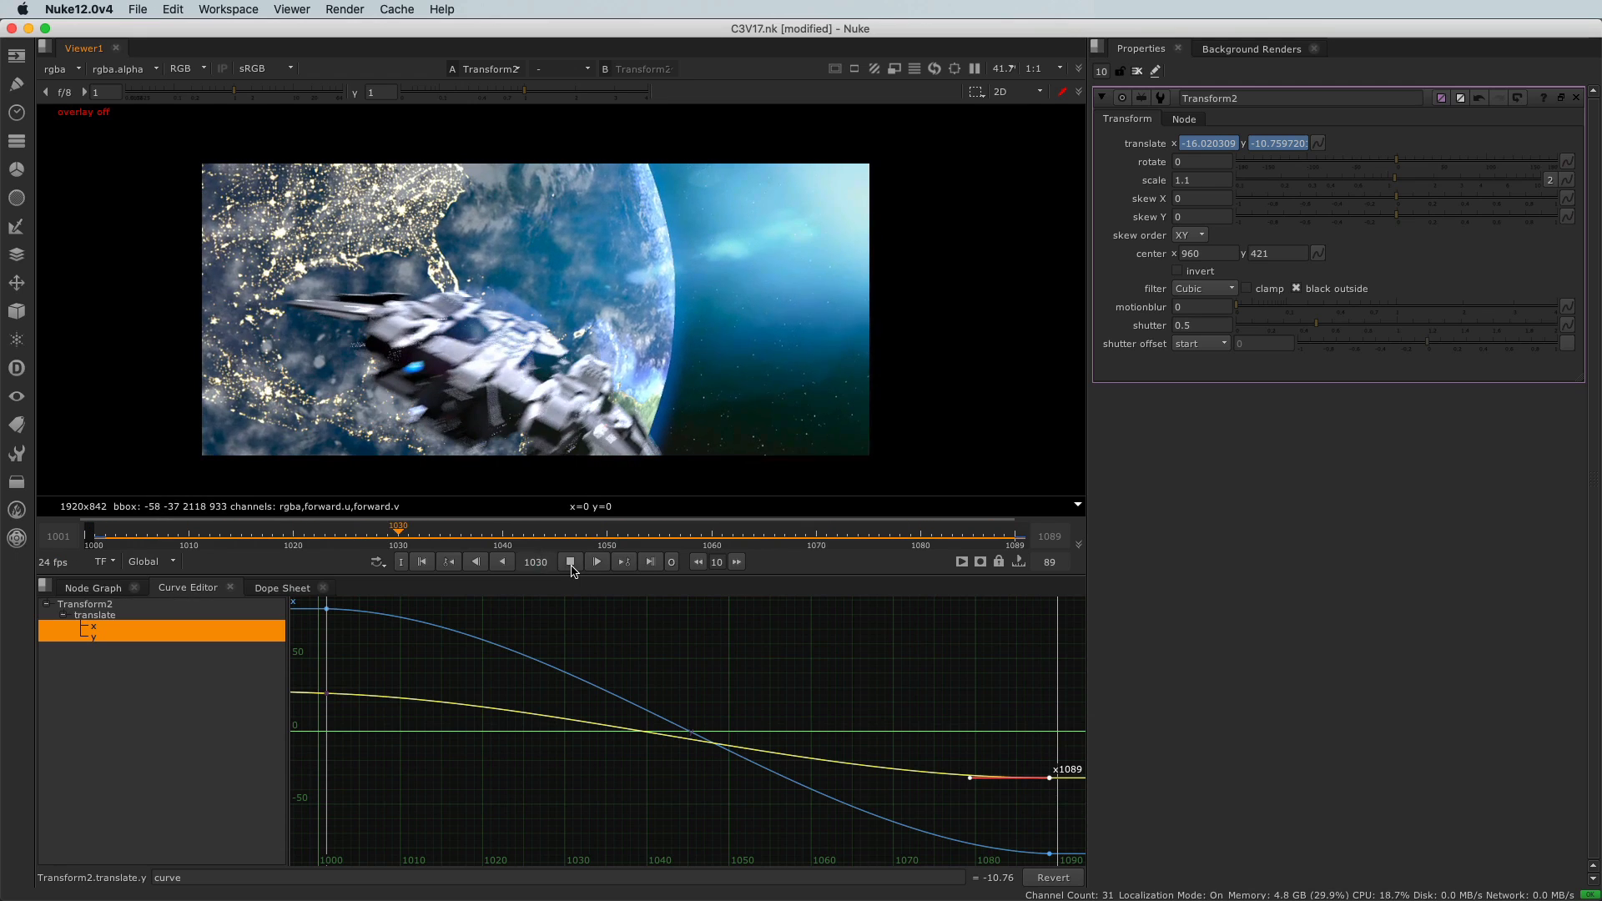
pyautogui.click(569, 562)
pyautogui.press('f')
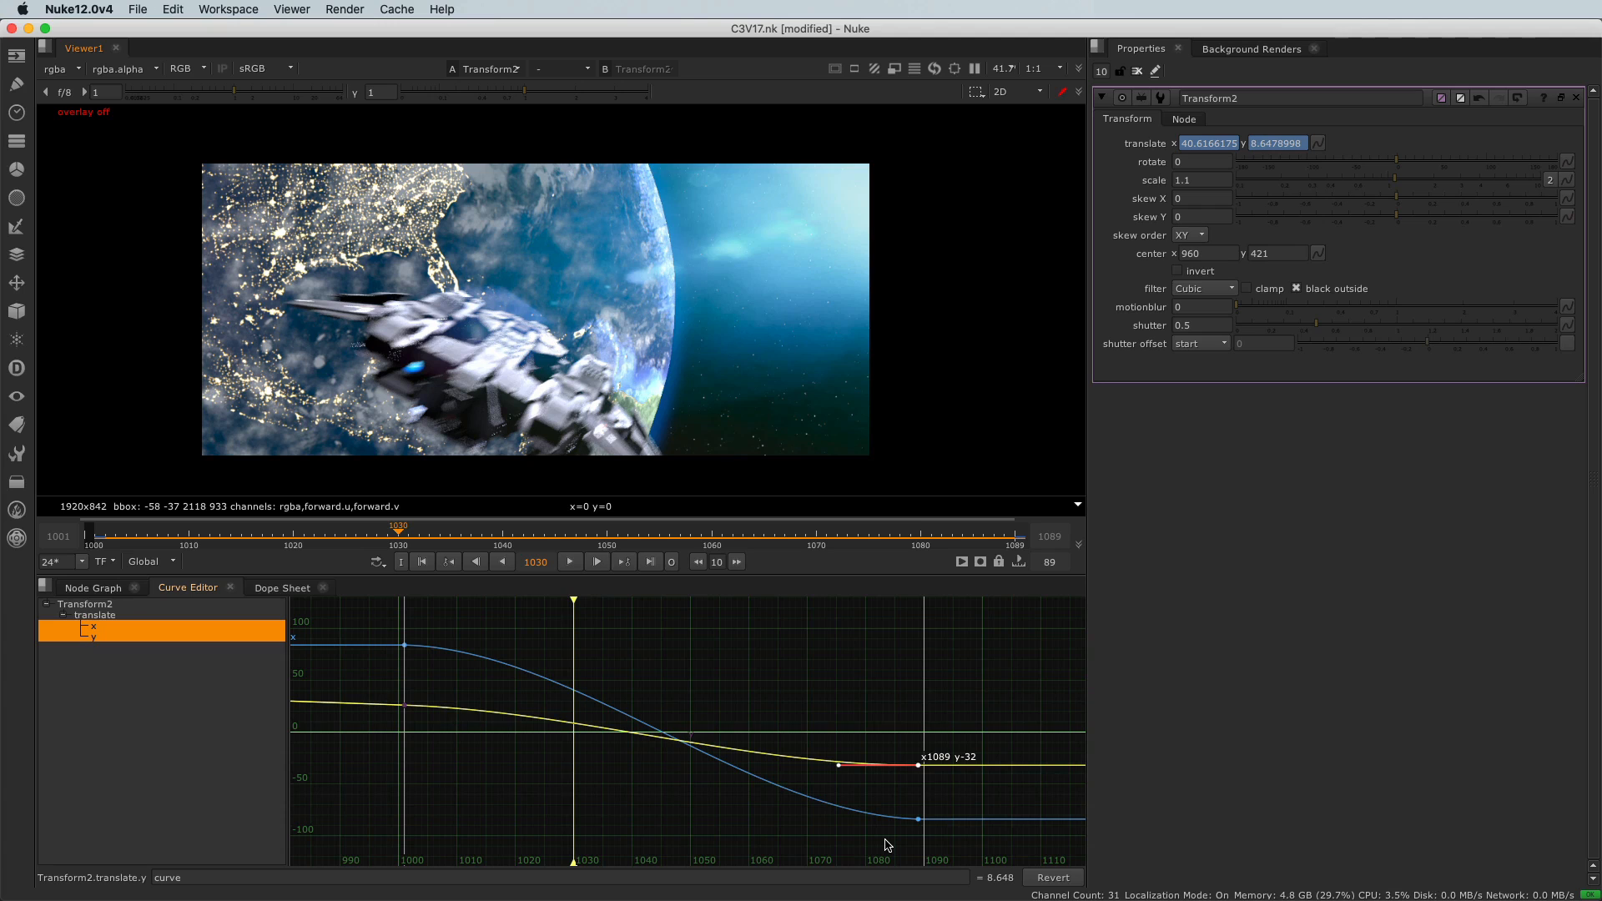
# Move the translate y curve's last keyframe to frame 1090.
pyautogui.scroll(3, 908, 808)
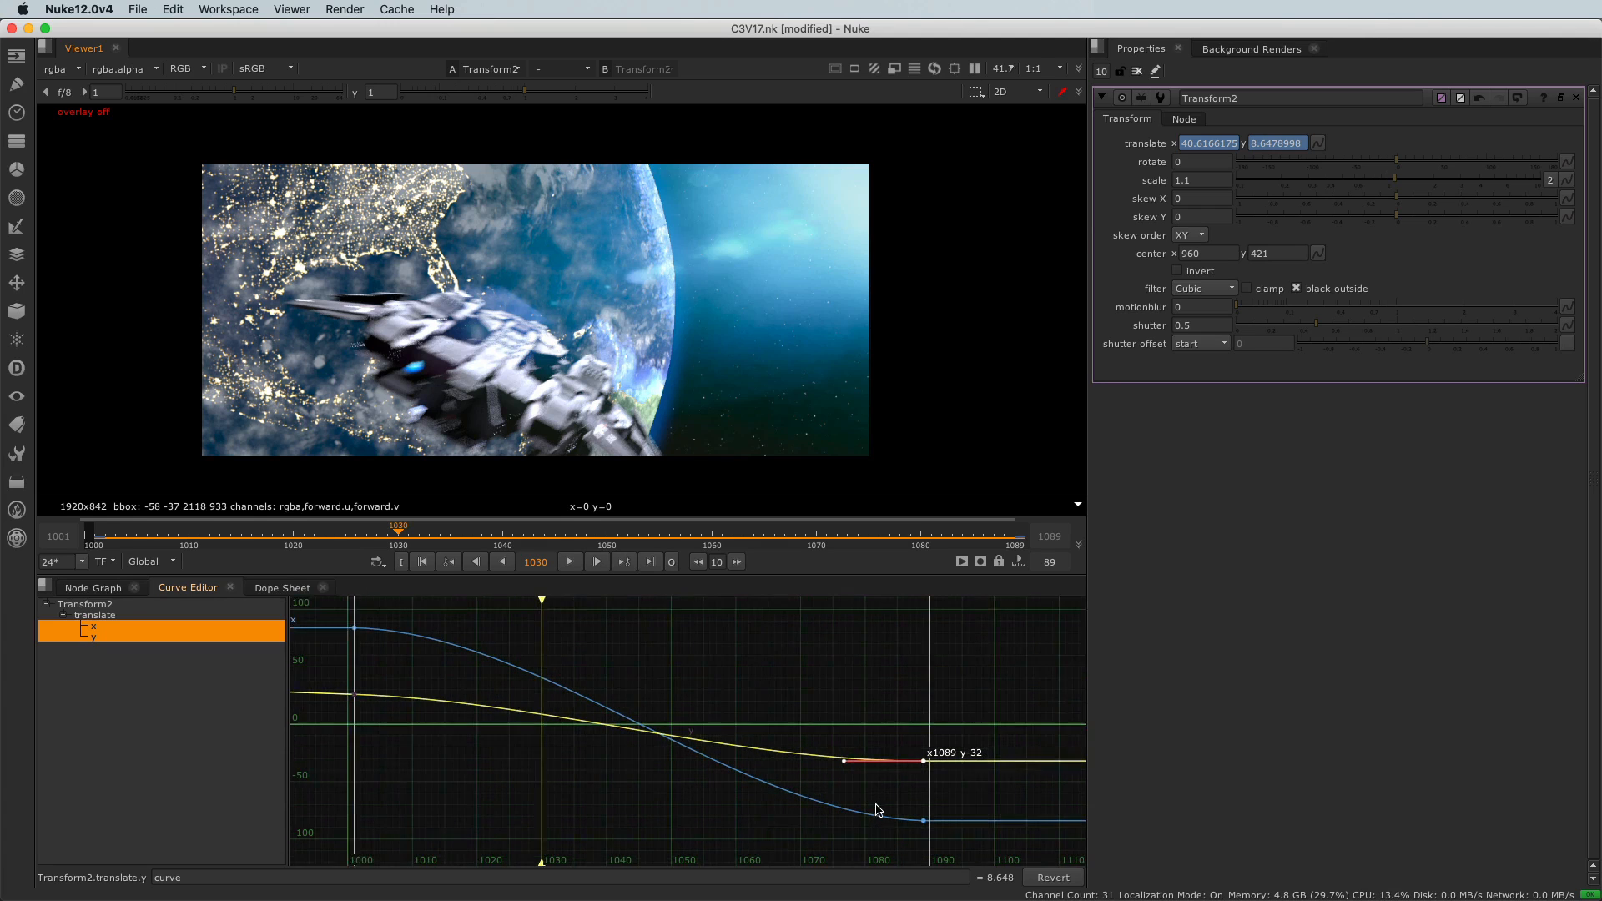
pyautogui.scroll(2, 911, 809)
pyautogui.scroll(1, 946, 761)
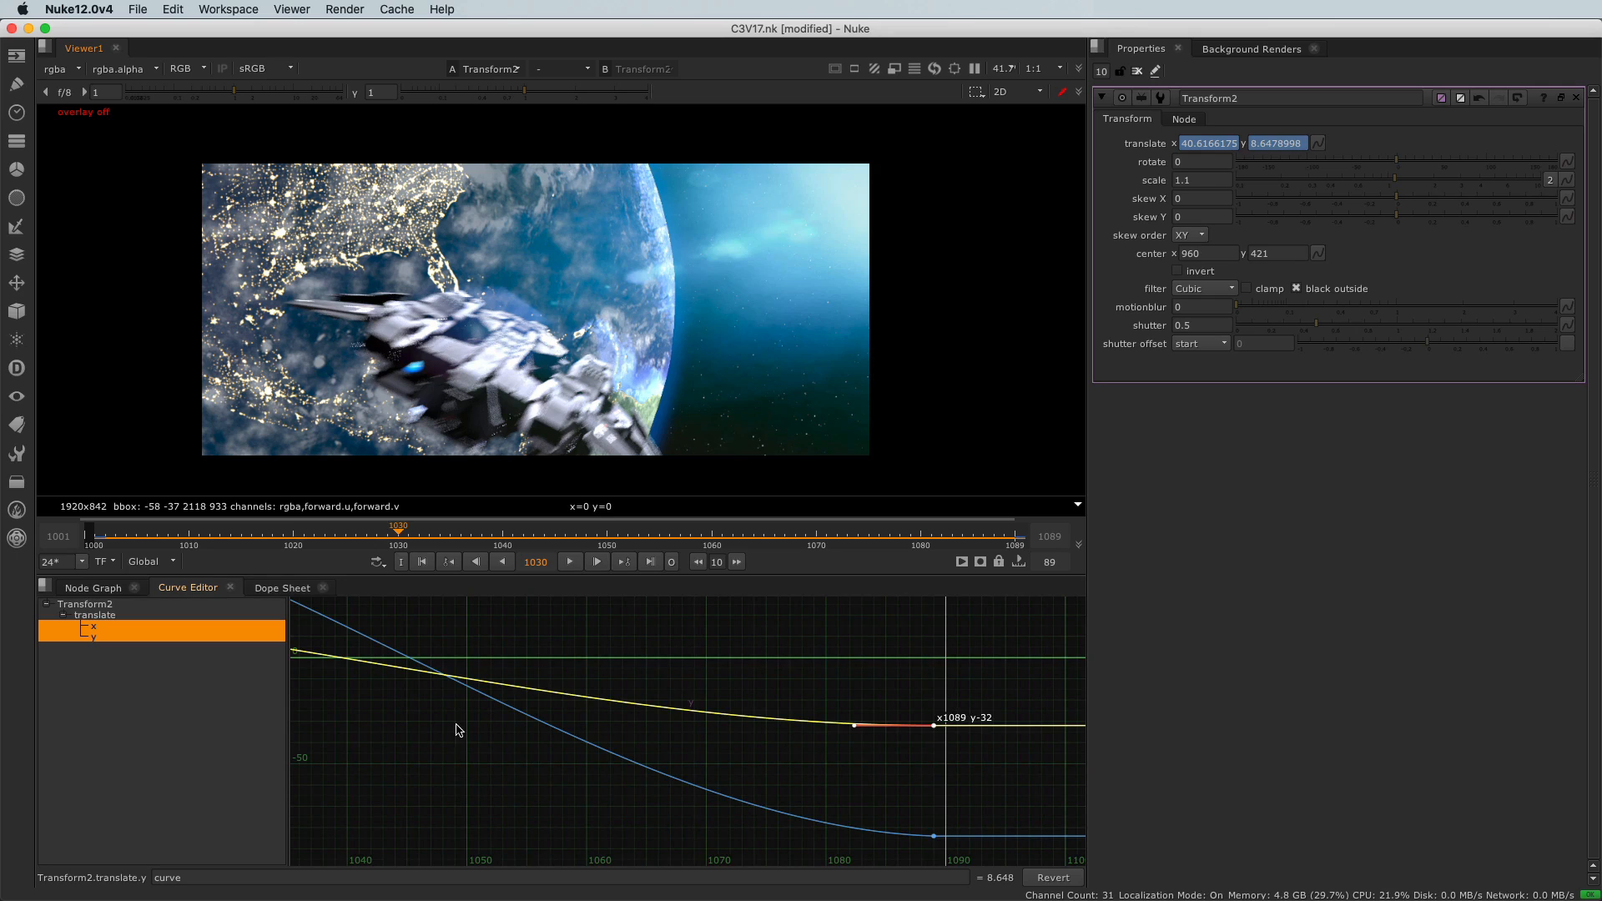
pyautogui.moveTo(918, 705); pyautogui.dragTo(948, 747)
pyautogui.click(932, 724)
pyautogui.moveTo(934, 708)
pyautogui.mouseDown()
pyautogui.moveTo(934, 734)
pyautogui.moveTo(932, 708)
pyautogui.moveTo(930, 725)
pyautogui.moveTo(987, 730)
pyautogui.moveTo(816, 728)
pyautogui.moveTo(935, 734)
pyautogui.mouseUp()
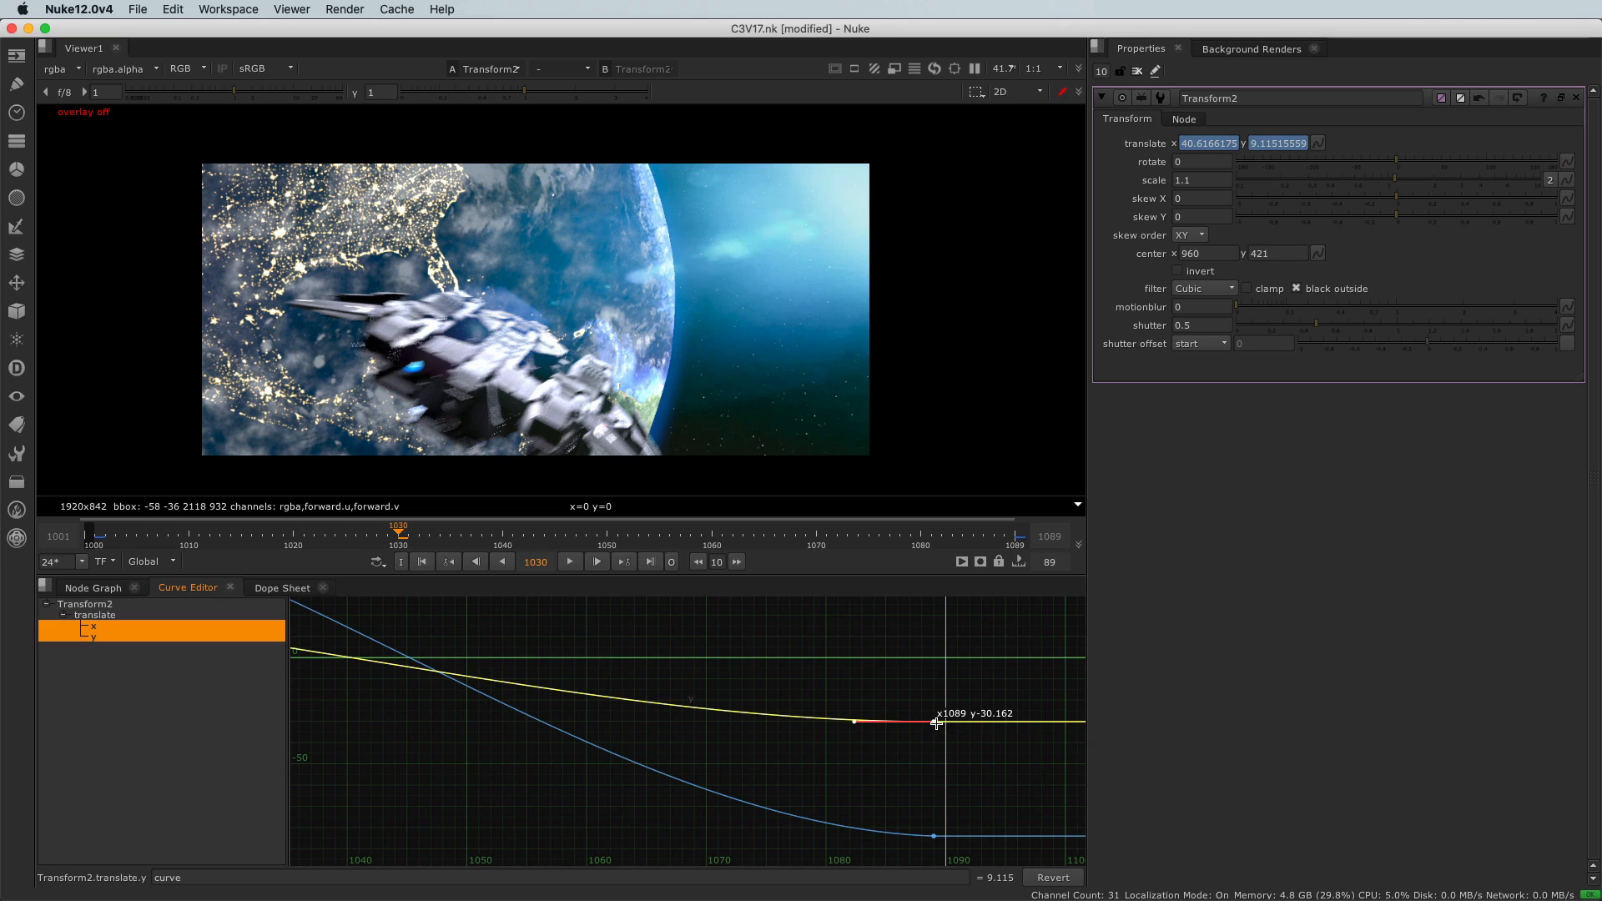
pyautogui.moveTo(936, 724); pyautogui.dragTo(945, 723)
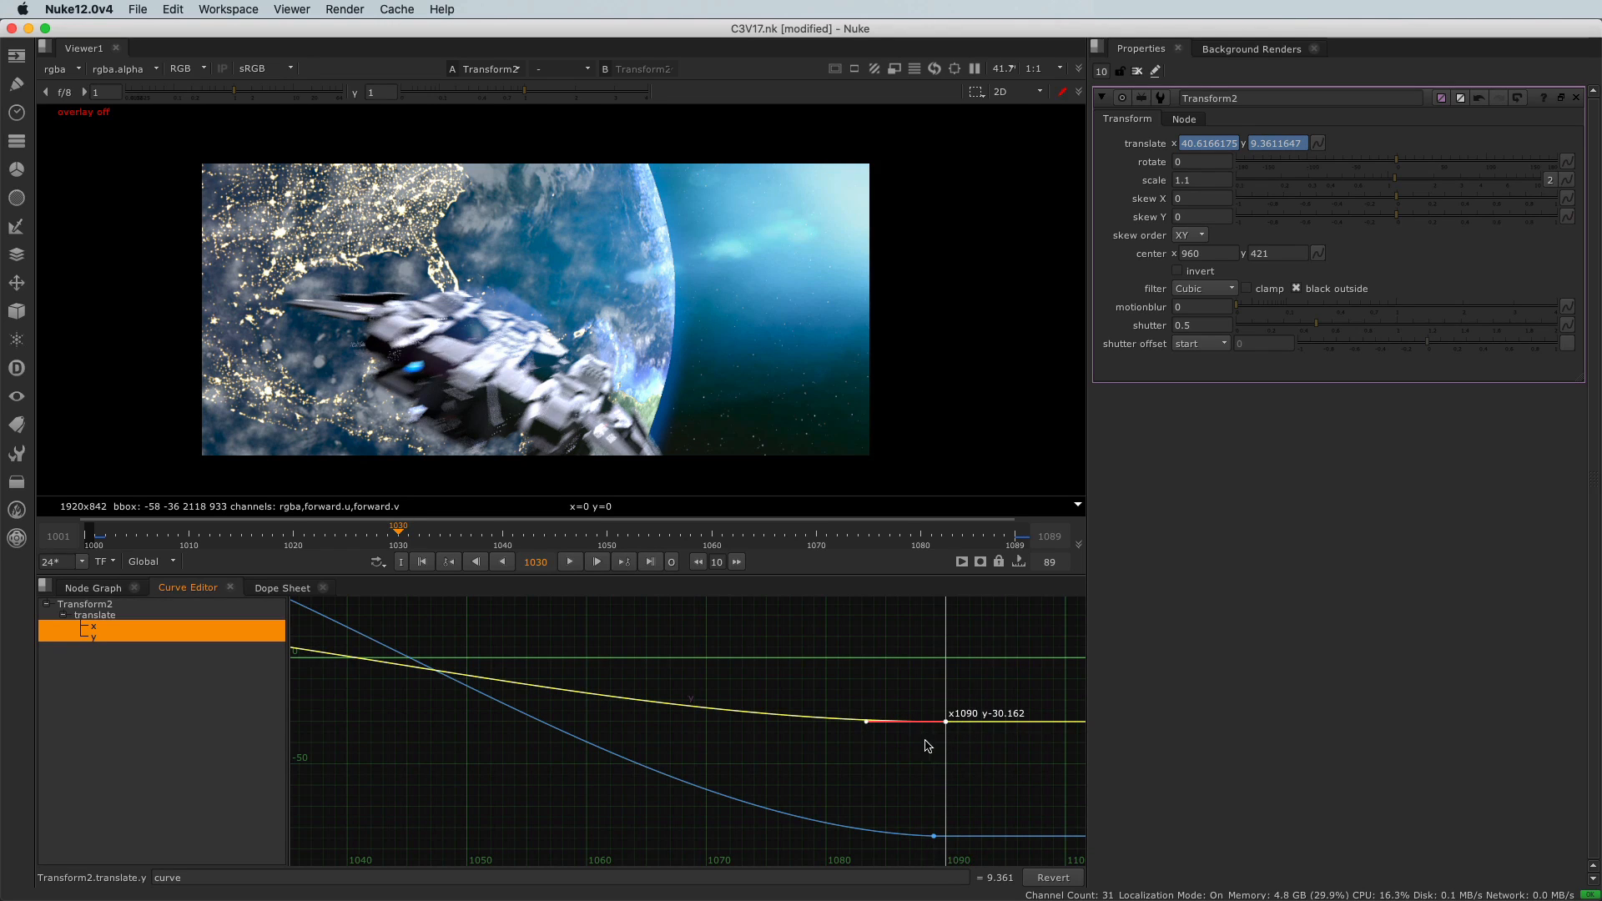
# Set the translate x curve's last keyframe to frame 1090.
pyautogui.click(933, 835)
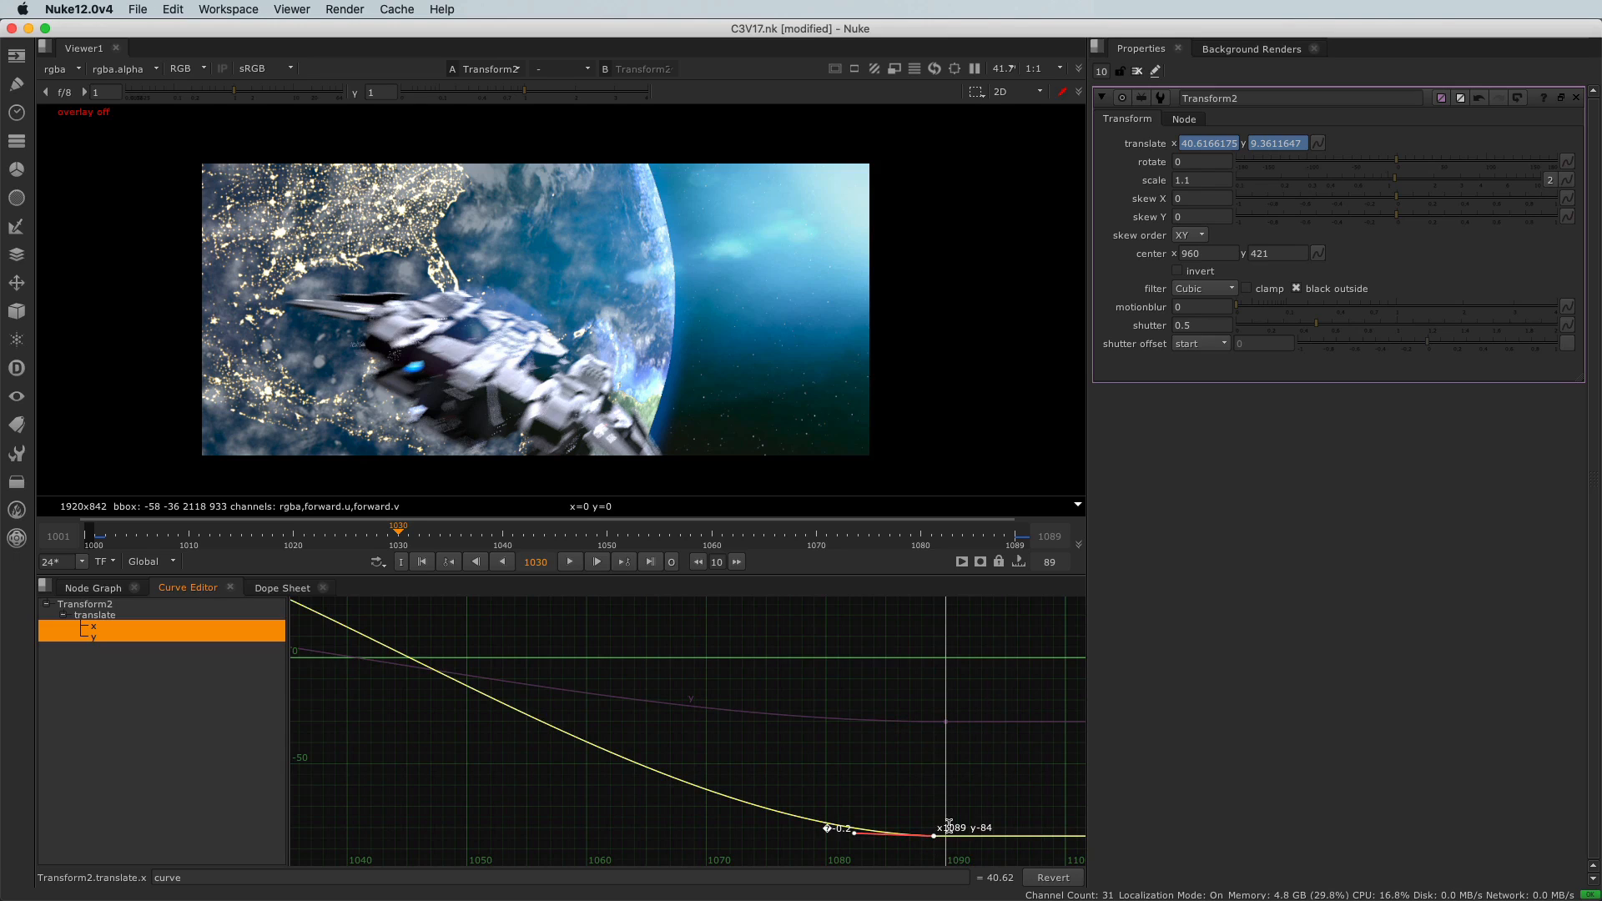
pyautogui.doubleClick(958, 830)
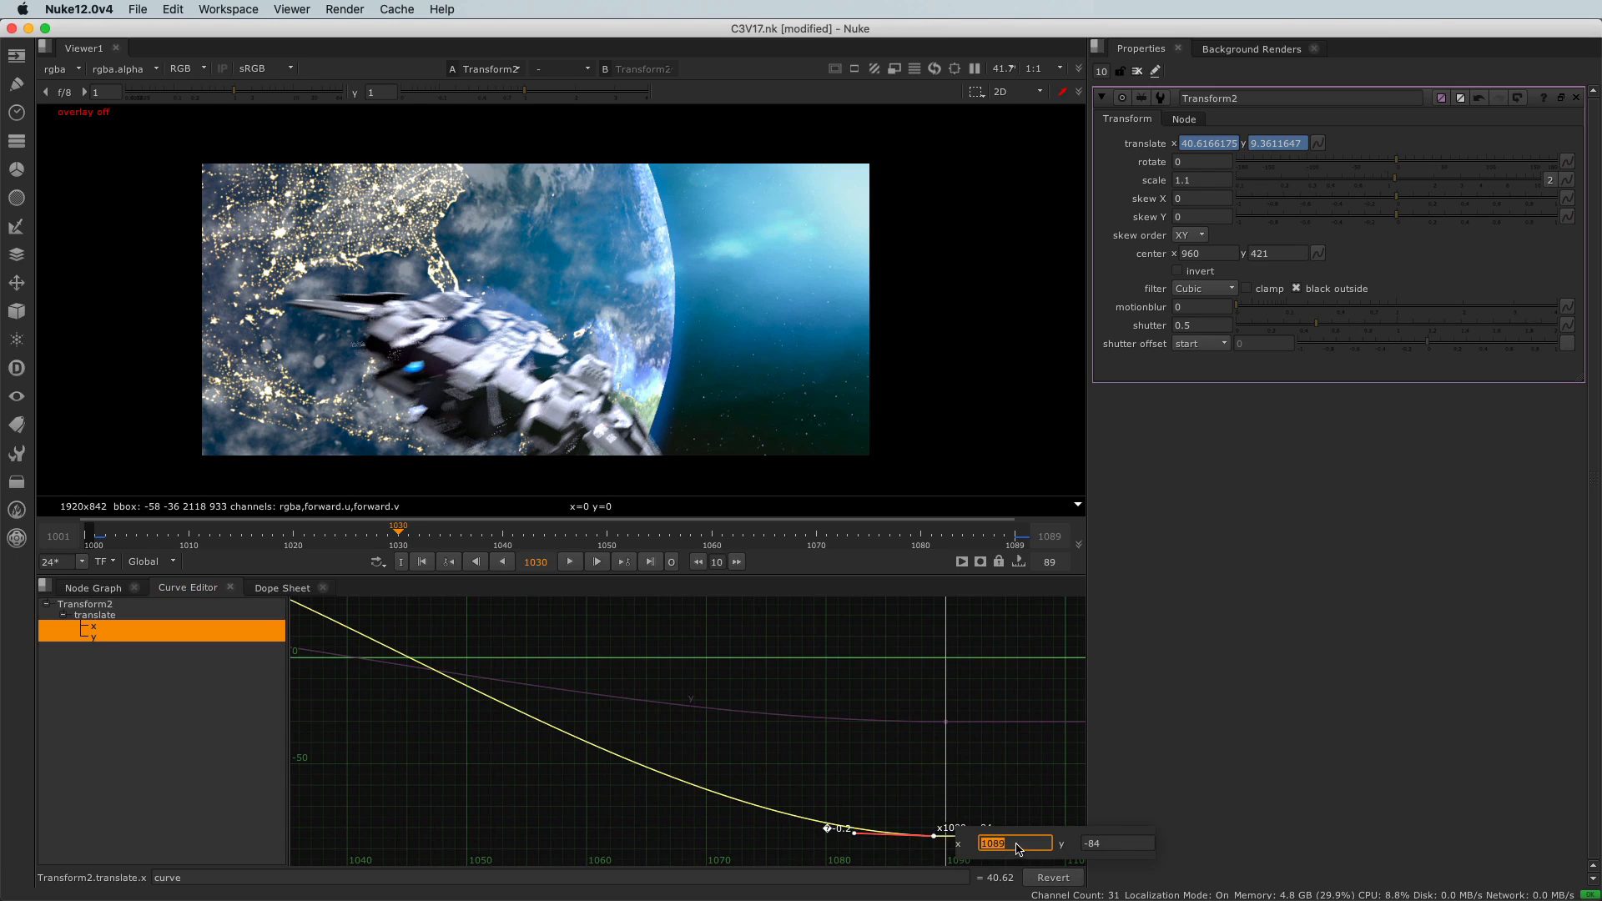
pyautogui.moveTo(1011, 843); pyautogui.dragTo(978, 844)
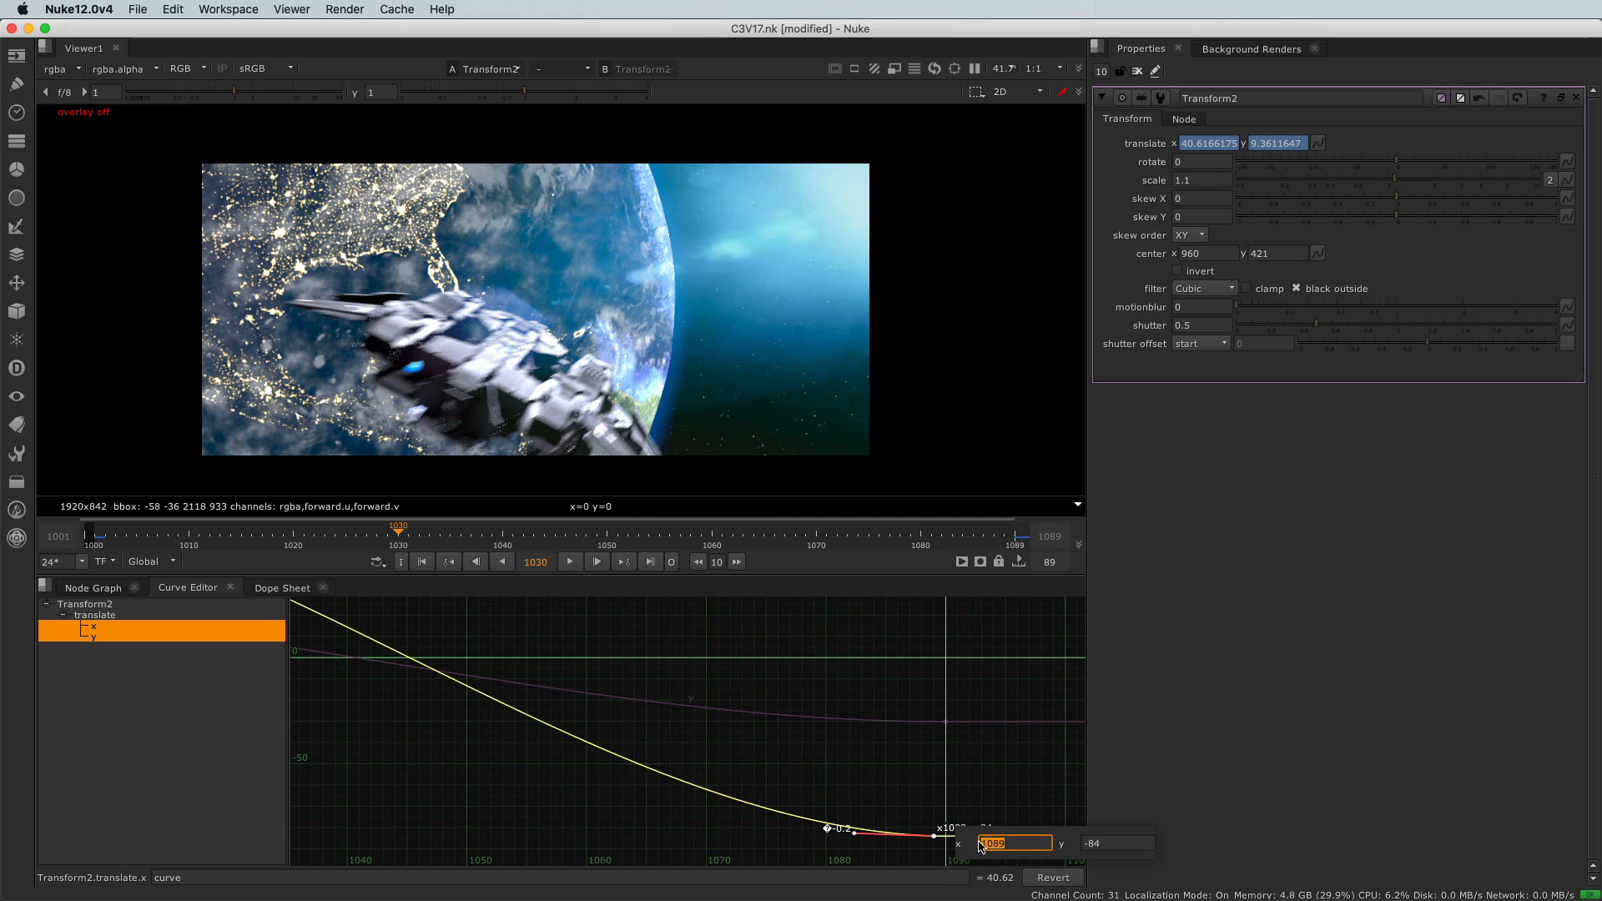
pyautogui.write('1')
pyautogui.press('Return')
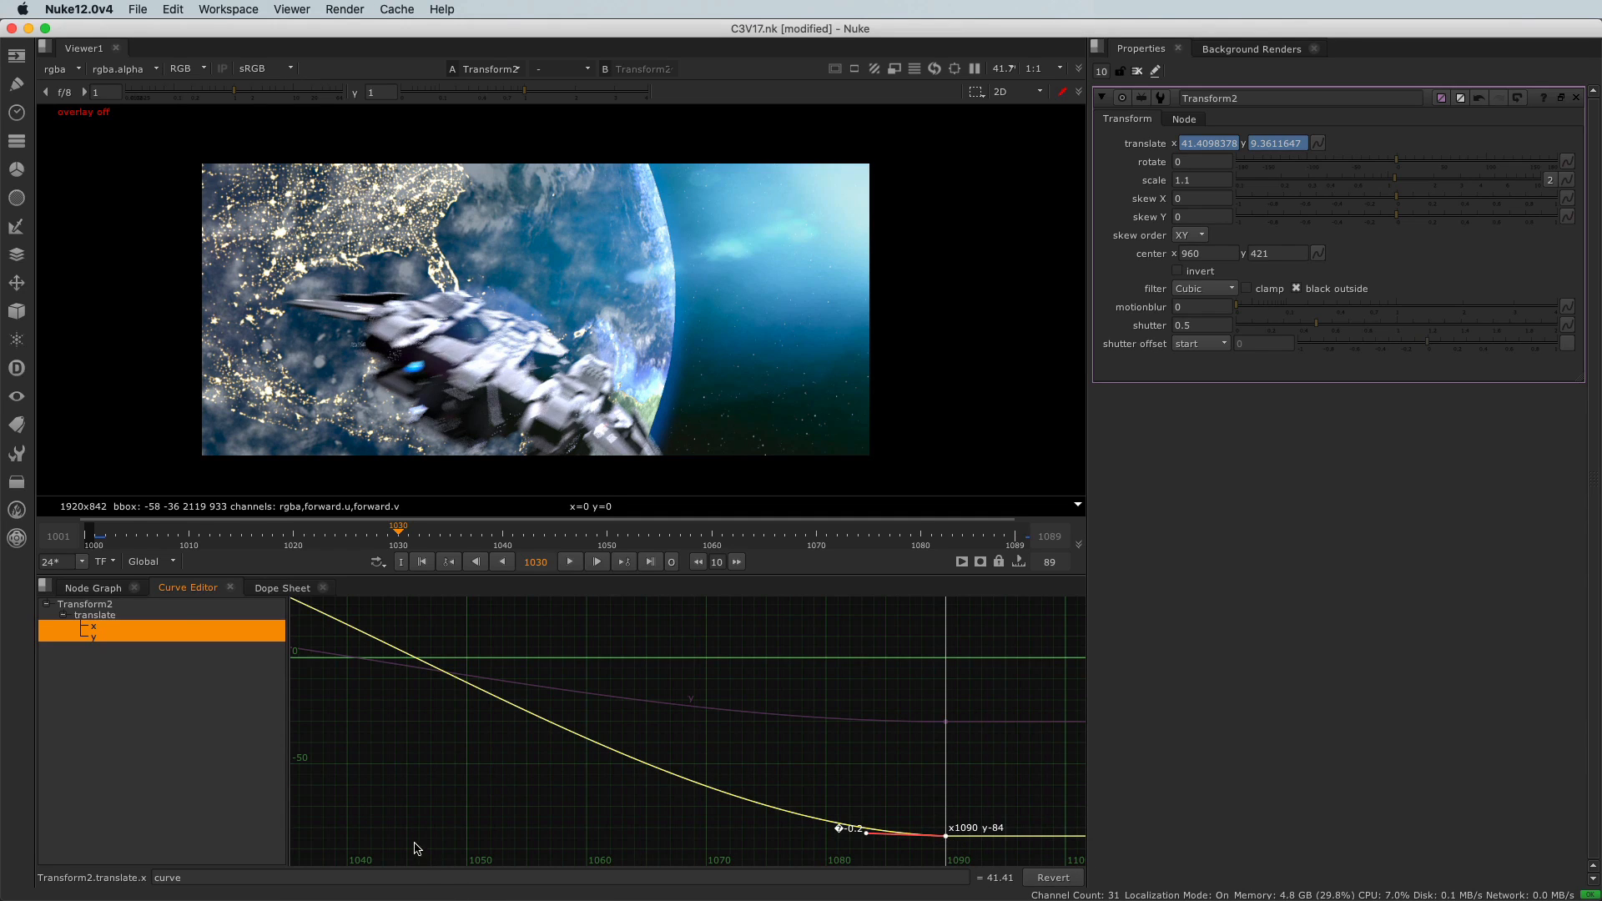
pyautogui.scroll(-1, 428, 826)
pyautogui.scroll(-1, 427, 826)
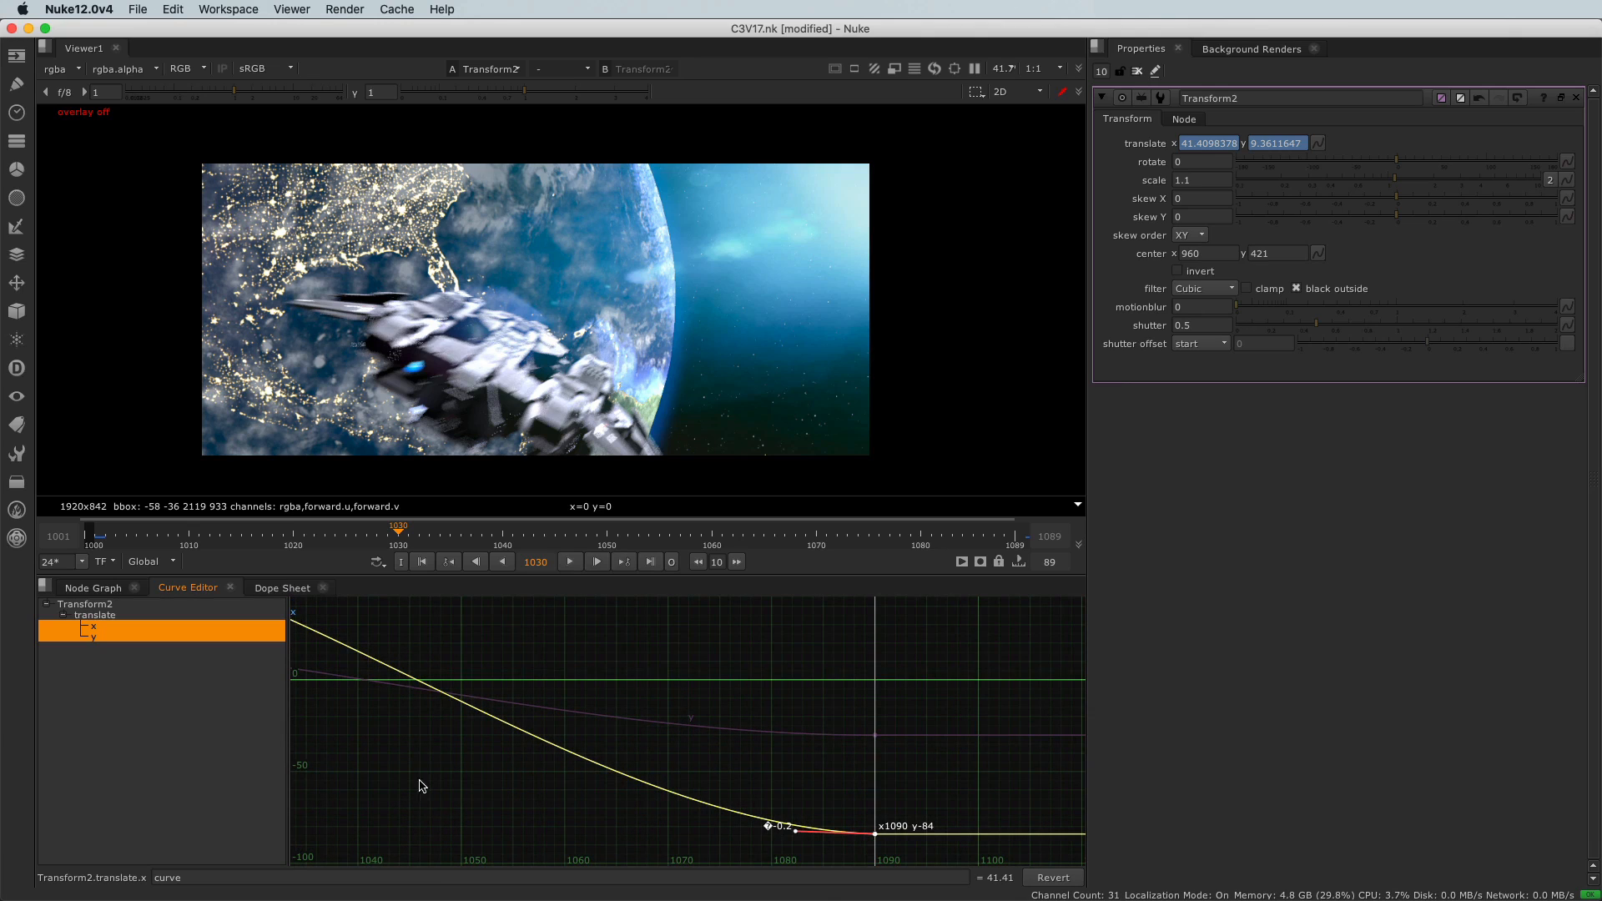
pyautogui.click(376, 683)
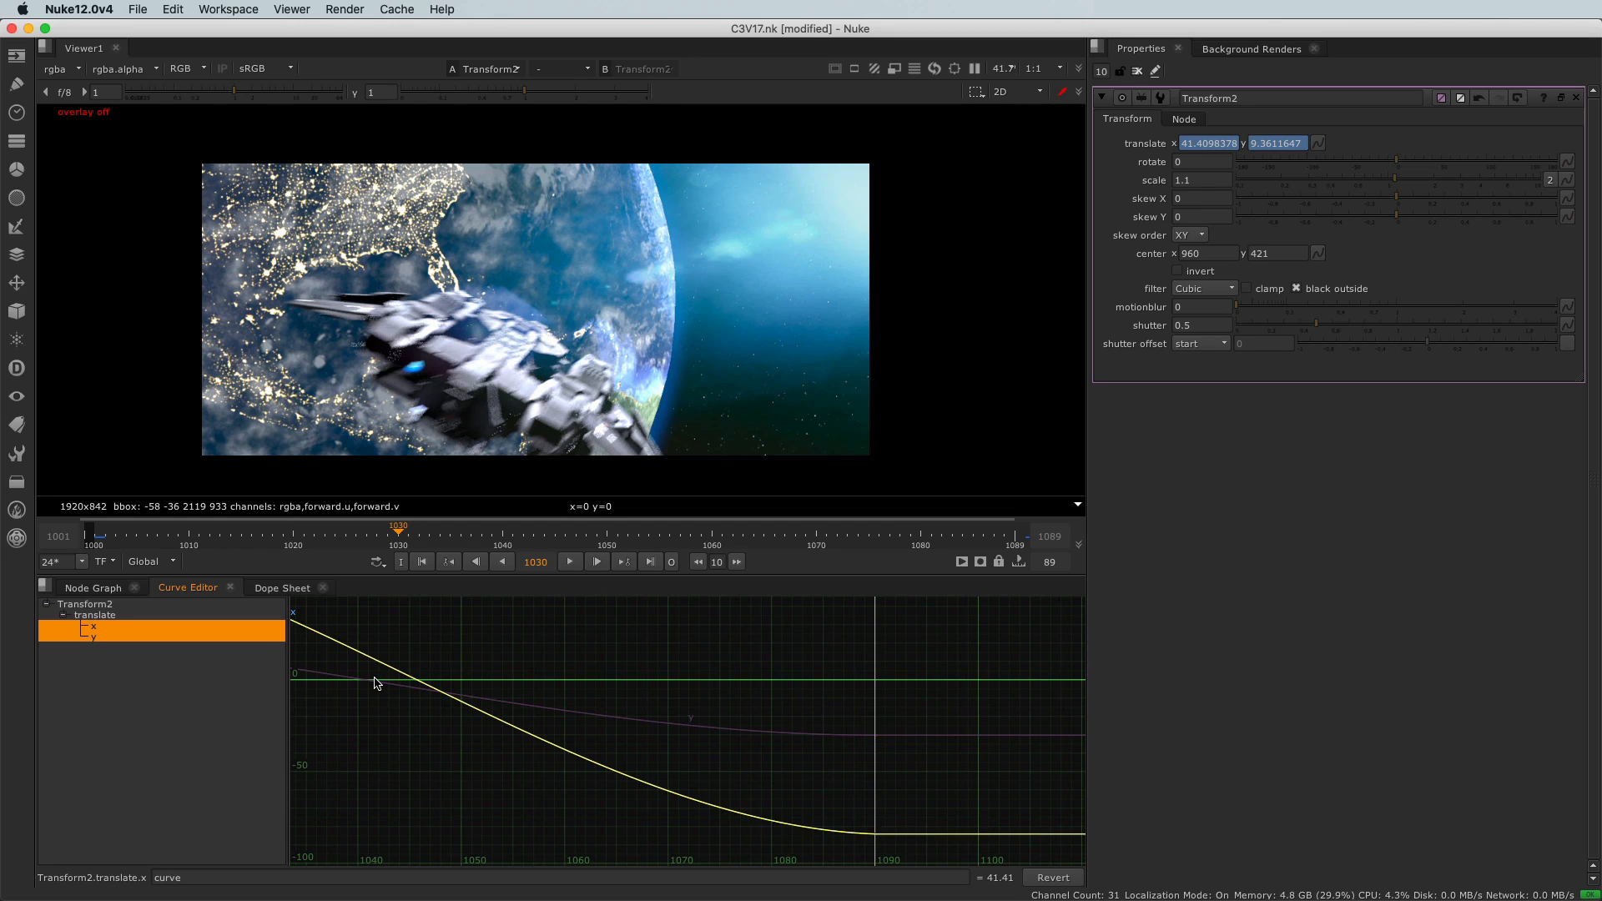